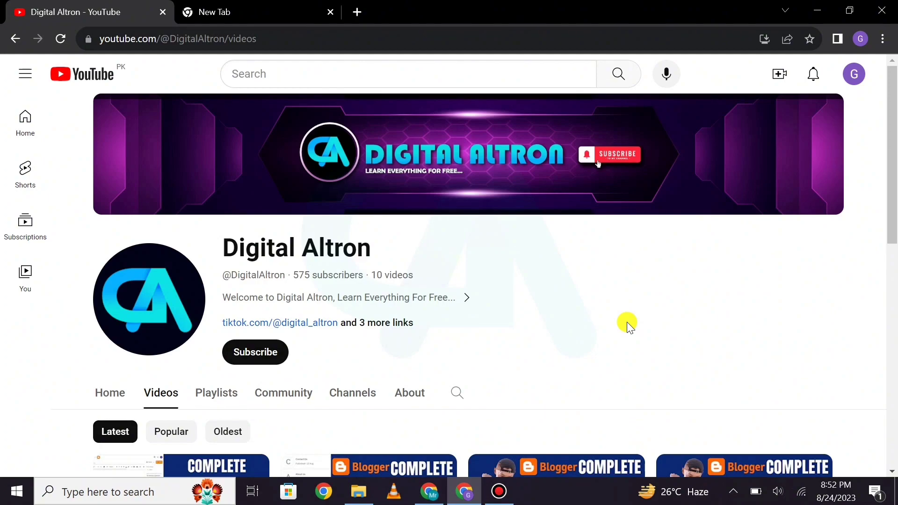
# Step: Subscribe to the Digital Altron channel and set its notifications to All
pyautogui.click(243, 359)
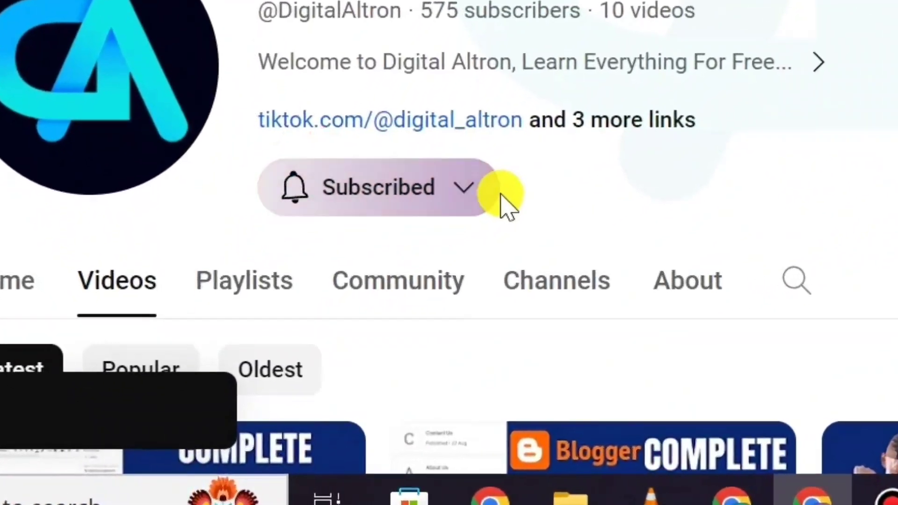
pyautogui.click(335, 329)
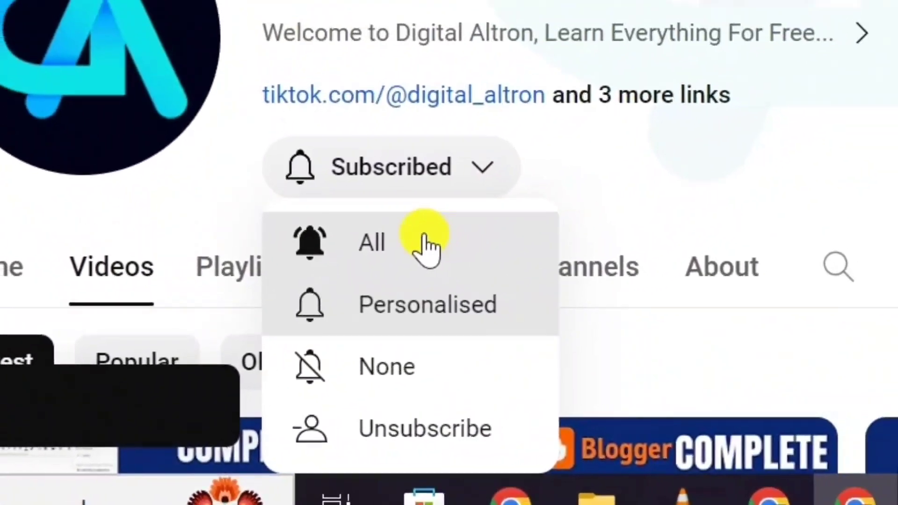
pyautogui.click(500, 161)
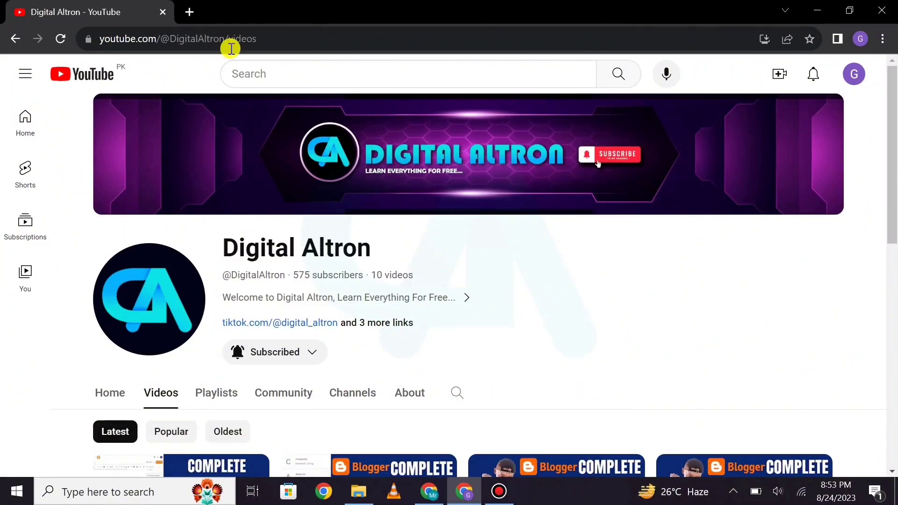
# Step: Search the web for canva in a new browser tab, open canva.com and start signing up
pyautogui.click(196, 13)
pyautogui.click(381, 287)
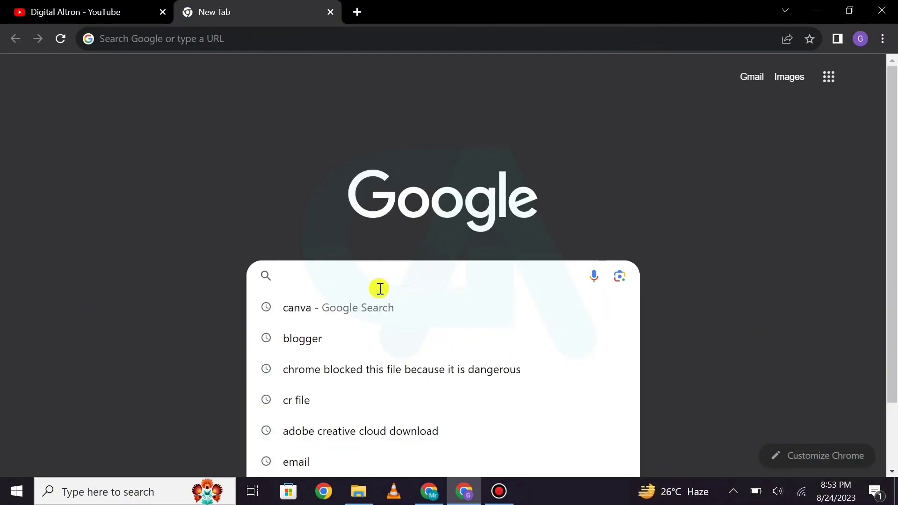
pyautogui.write('canva')
pyautogui.press('Return')
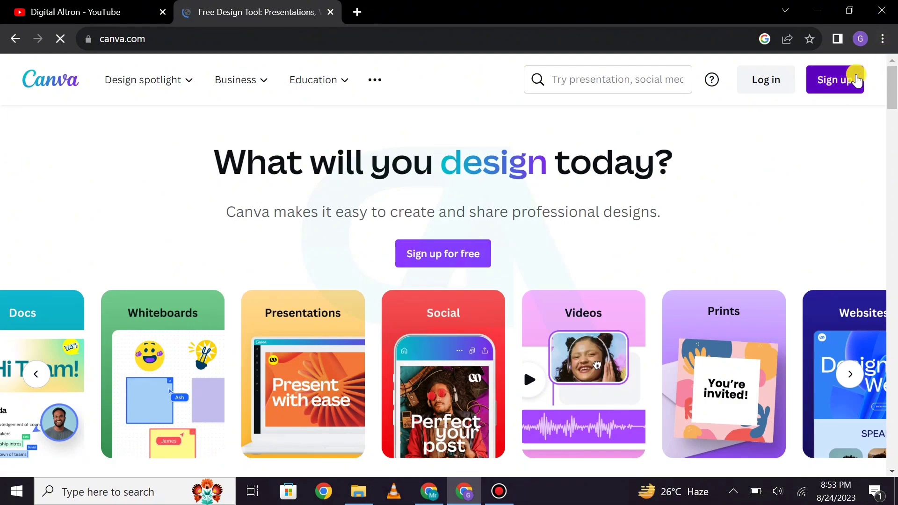
pyautogui.click(854, 78)
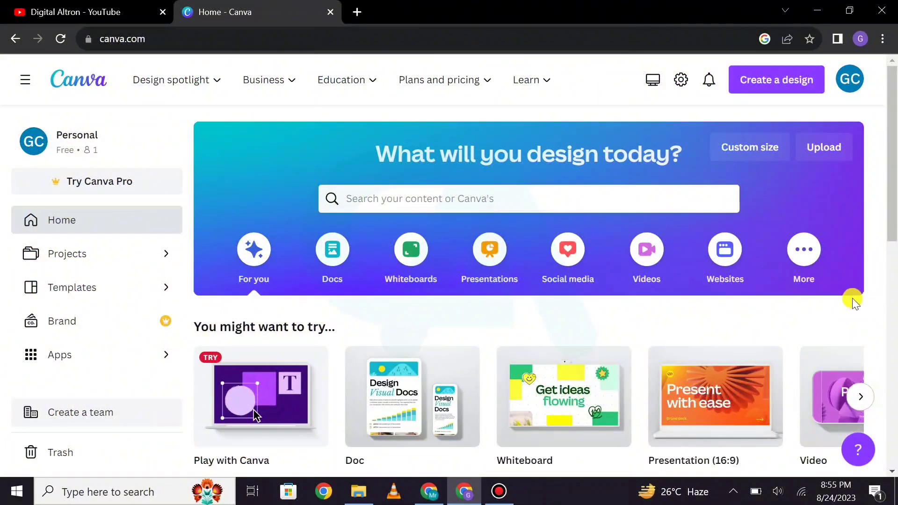
# Step: Search the templates for logo and open the Black & White Minimalist Business Logo for customization
pyautogui.click(454, 201)
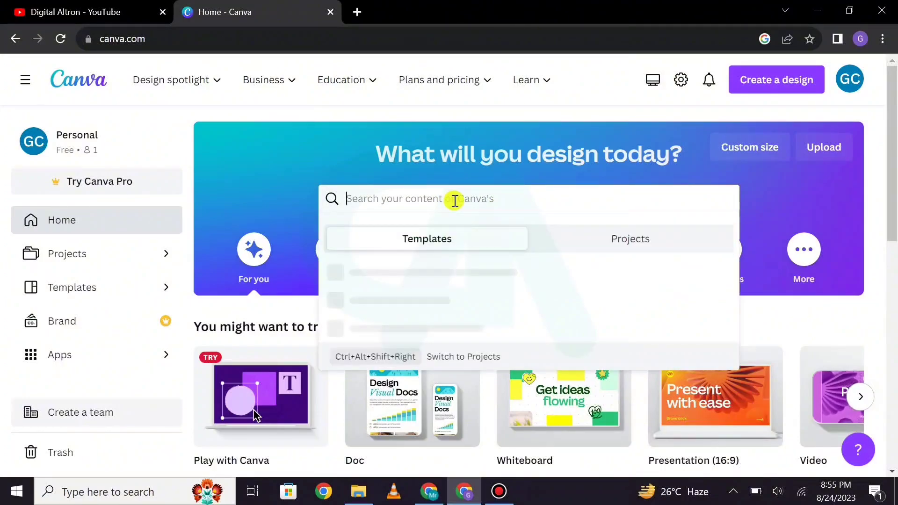
pyautogui.write('logo')
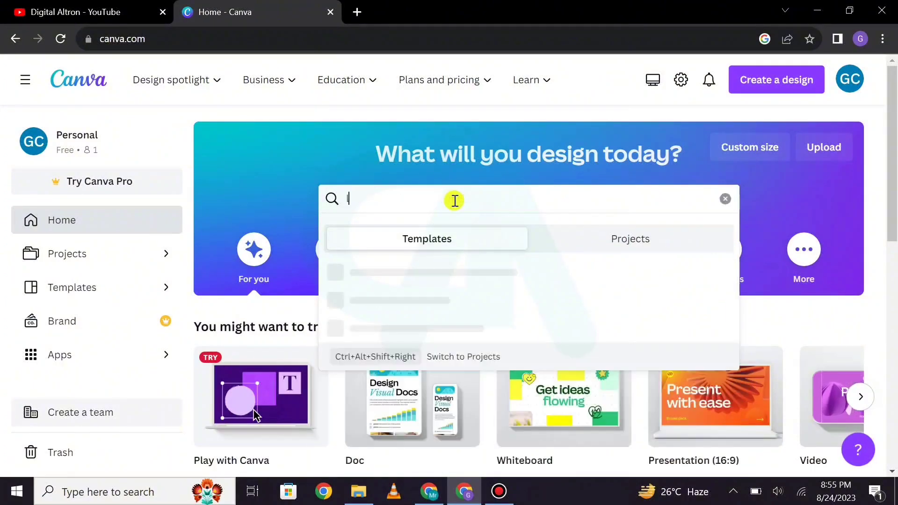
pyautogui.press('Return')
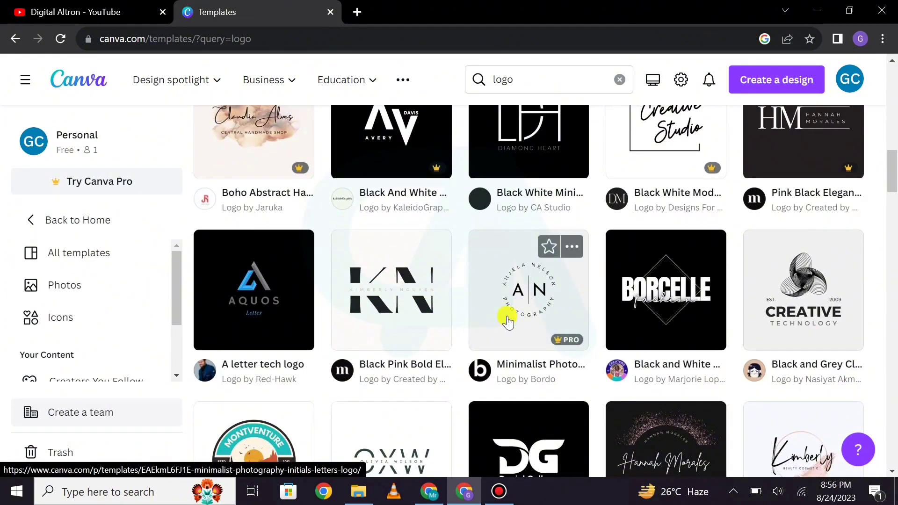
pyautogui.scroll(5, 507, 318)
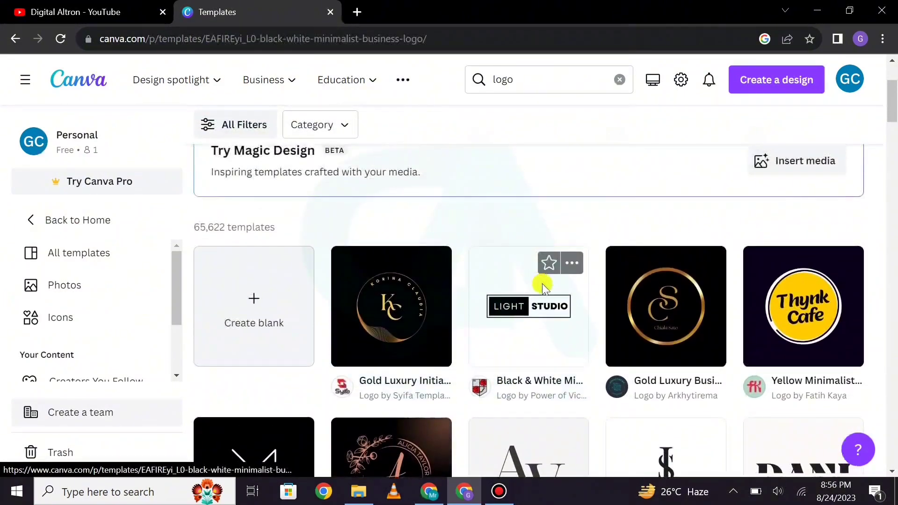
pyautogui.click(542, 283)
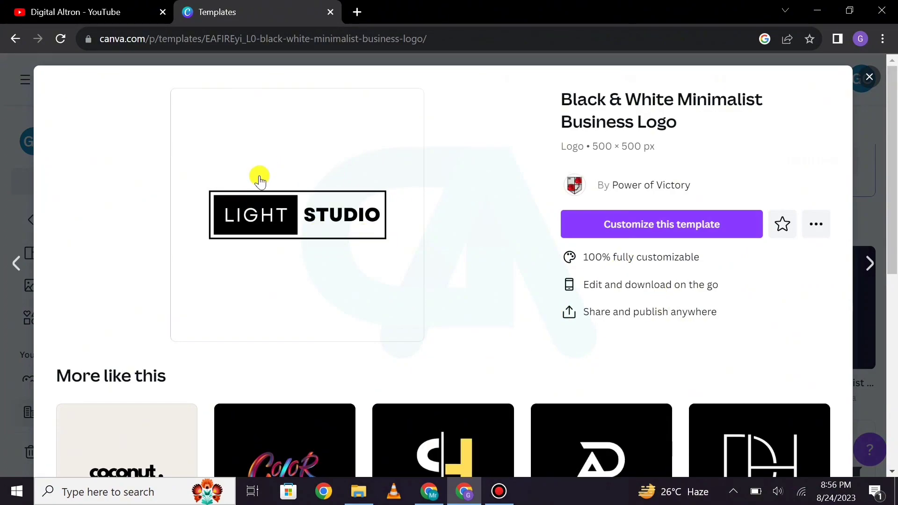
pyautogui.click(611, 225)
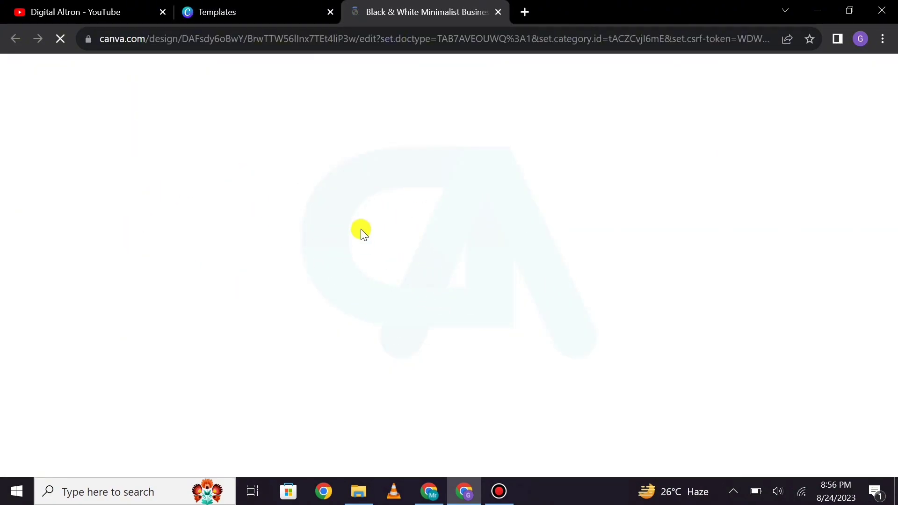
# Step: Delete the LIGHT and STUDIO texts from the logo
pyautogui.doubleClick(600, 311)
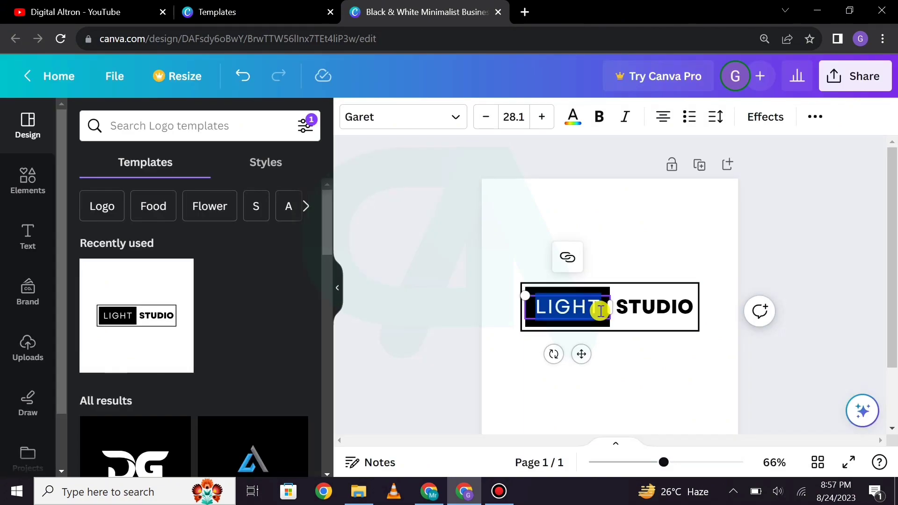
pyautogui.press('BackSpace')
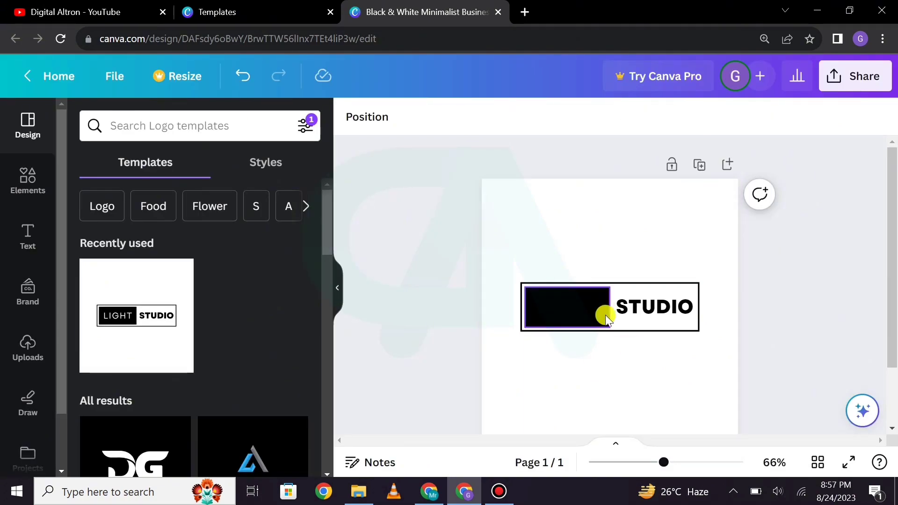
pyautogui.click(663, 323)
pyautogui.doubleClick(663, 324)
pyautogui.press('BackSpace')
# Step: Fill the black rectangle inside the frame with Cobalt blue #004aad
pyautogui.click(561, 294)
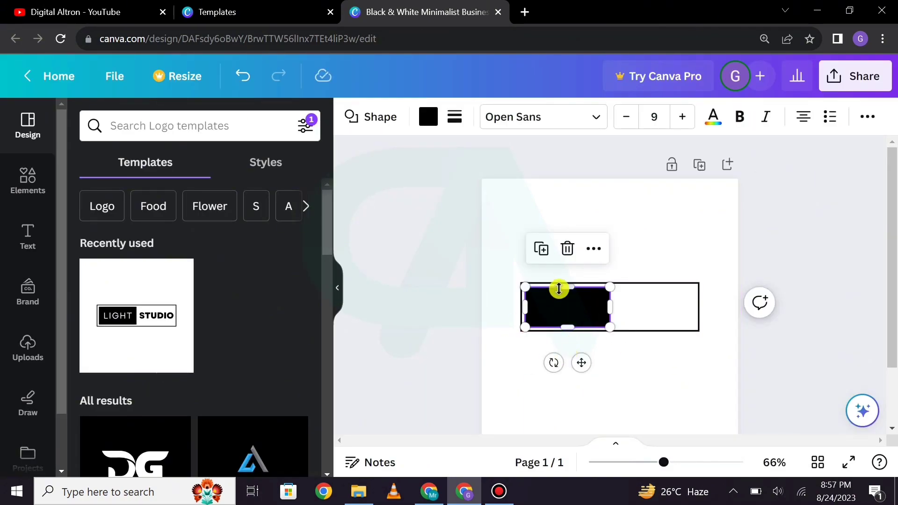
pyautogui.click(428, 116)
pyautogui.scroll(-2, 287, 430)
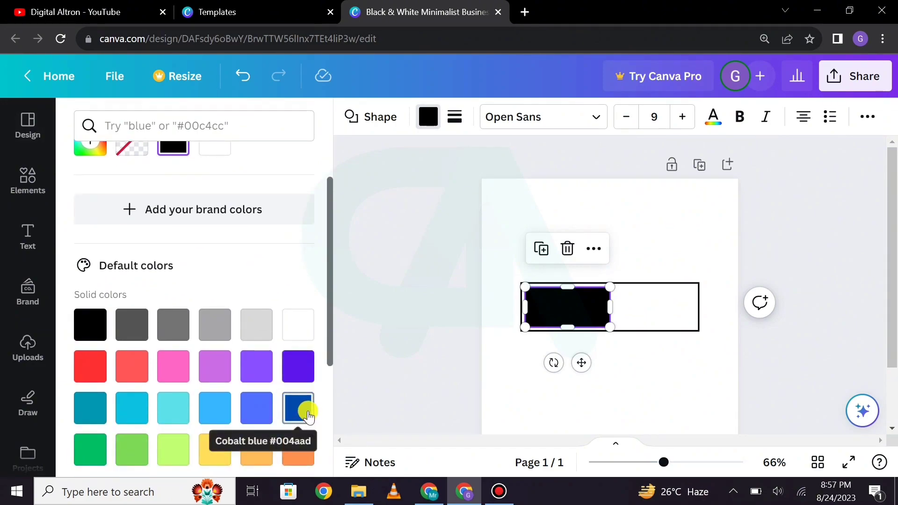
pyautogui.click(302, 406)
# Step: Change the border color of the outer rectangular frame to Cobalt blue #004aad
pyautogui.click(631, 327)
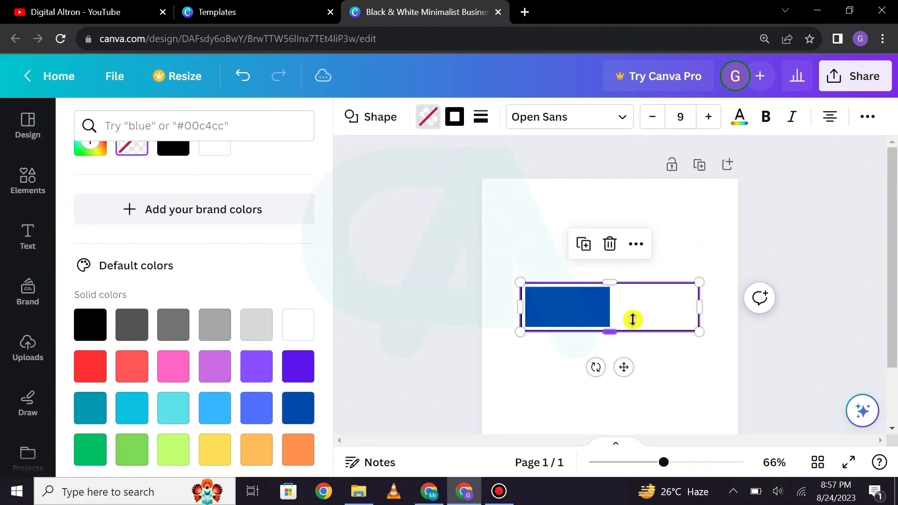
pyautogui.click(451, 117)
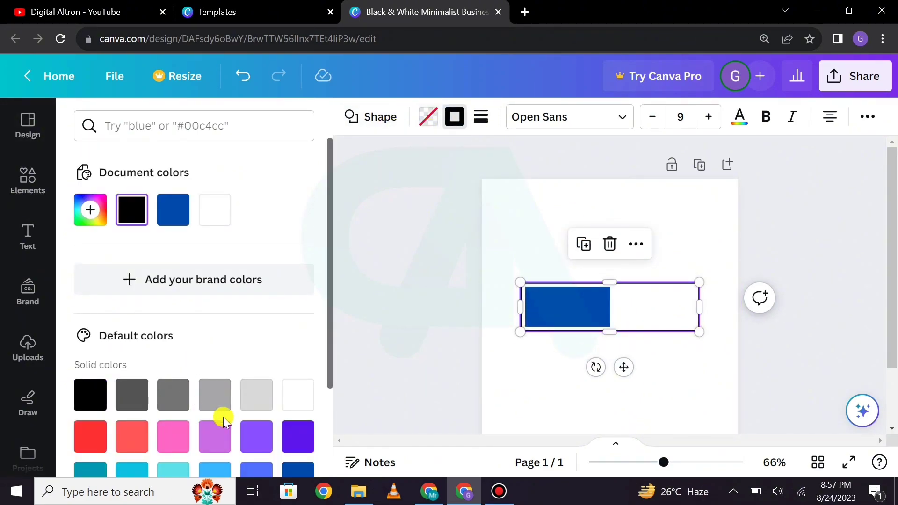
pyautogui.scroll(-2, 252, 416)
pyautogui.click(290, 418)
pyautogui.click(524, 383)
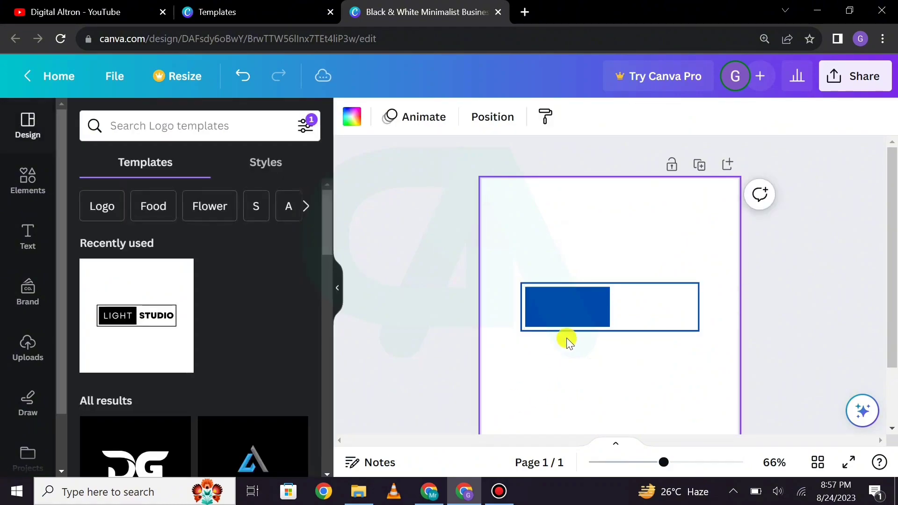
# Step: Widen the outer frame slightly by extending its right edge
pyautogui.click(631, 333)
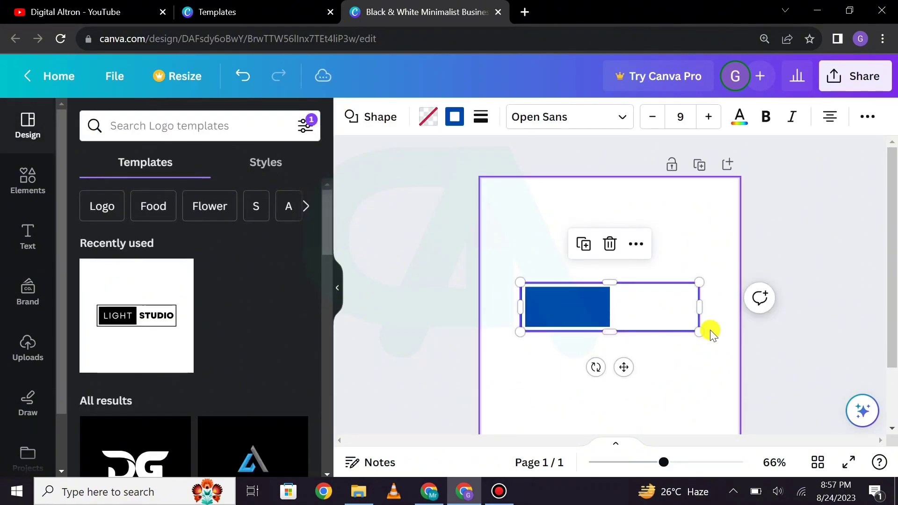
pyautogui.moveTo(697, 306); pyautogui.dragTo(714, 308)
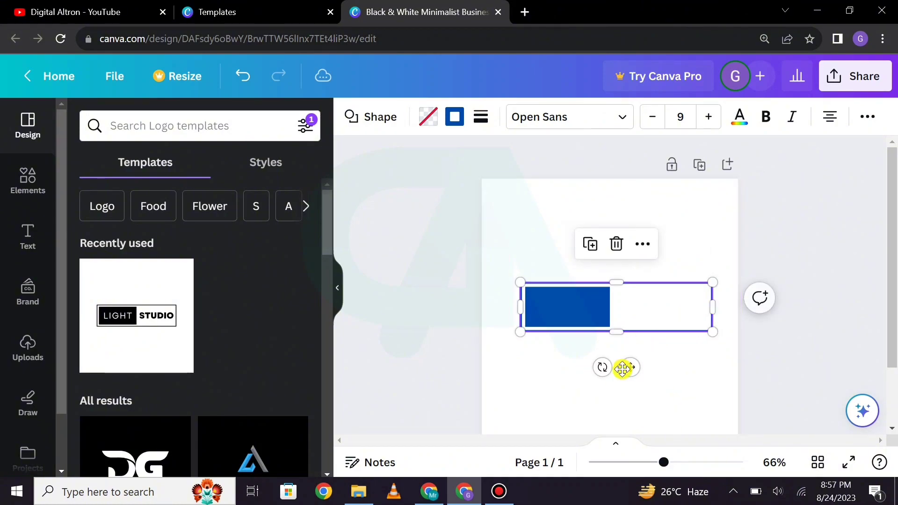
pyautogui.click(543, 368)
# Step: Add the yellow HUGE SALE font combination to the page and ungroup it
pyautogui.click(27, 240)
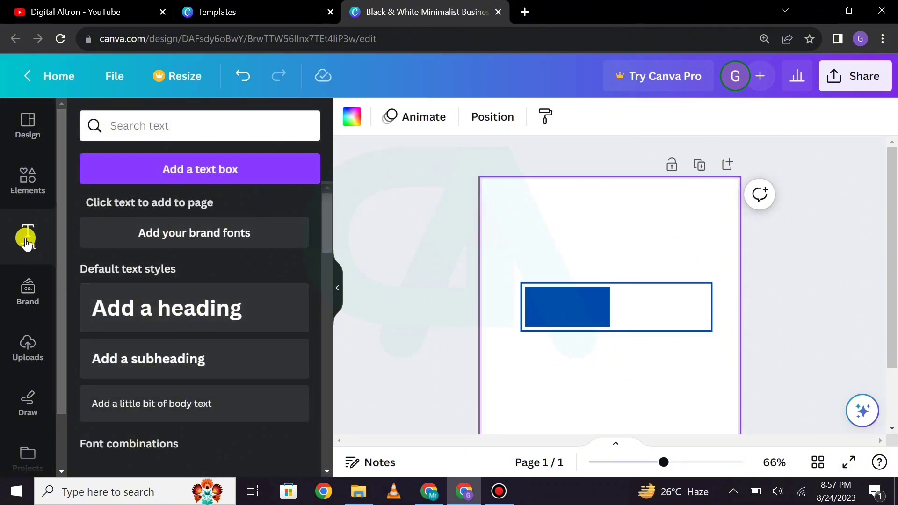
pyautogui.scroll(-6, 196, 323)
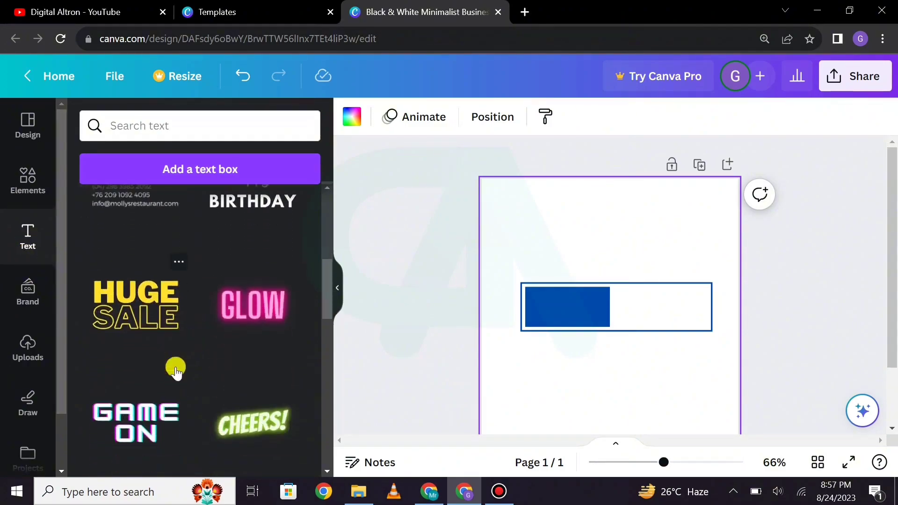
pyautogui.scroll(-3, 176, 372)
pyautogui.scroll(3, 149, 321)
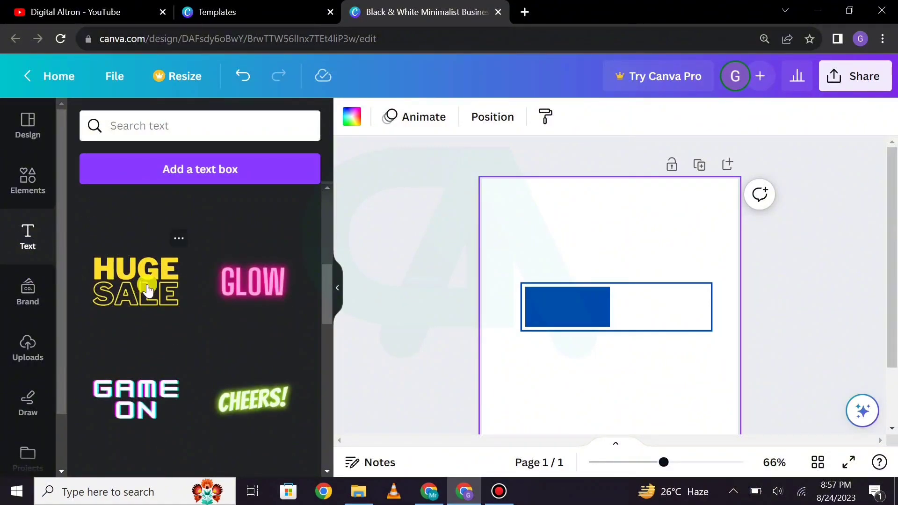
pyautogui.click(222, 312)
pyautogui.click(601, 205)
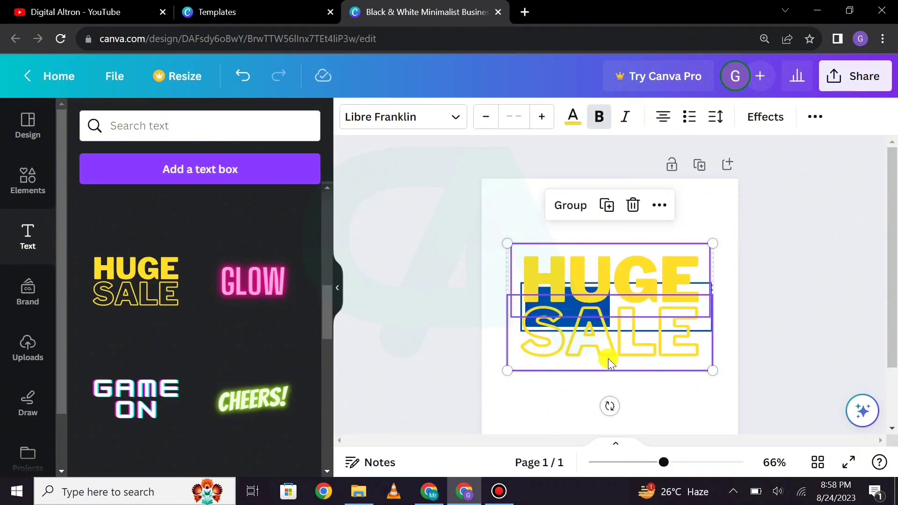
# Step: Delete the outlined SALE text, keeping the HUGE text on the page
pyautogui.click(549, 391)
pyautogui.click(588, 342)
pyautogui.hotkey('ctrl', 'z')
pyautogui.click(582, 353)
pyautogui.press('Delete')
# Step: Shrink the HUGE text to a font size of about 42.2 and place it over the blue rectangle
pyautogui.click(569, 294)
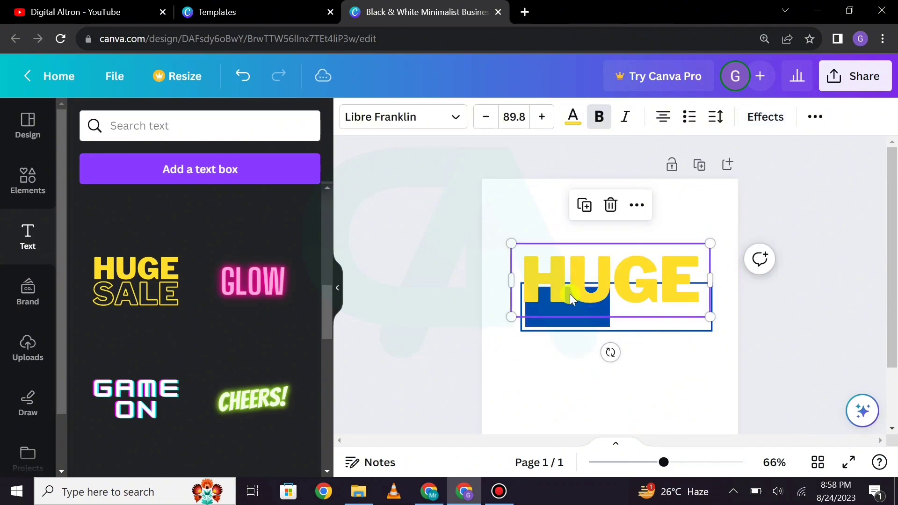
pyautogui.keyDown('alt'); pyautogui.moveTo(568, 288); pyautogui.dragTo(604, 357); pyautogui.keyUp('alt')
pyautogui.press('Delete')
pyautogui.click(687, 294)
pyautogui.moveTo(705, 315); pyautogui.dragTo(595, 325)
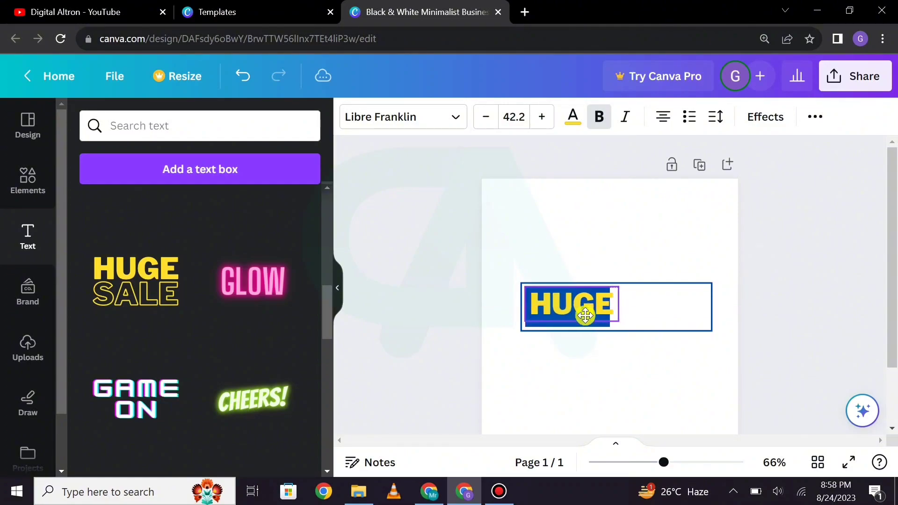
# Step: Widen the HUGE text box across the frame and replace its text with TECHN ICAL
pyautogui.keyDown('ctrl'); pyautogui.scroll(5, 594, 322); pyautogui.keyUp('ctrl')
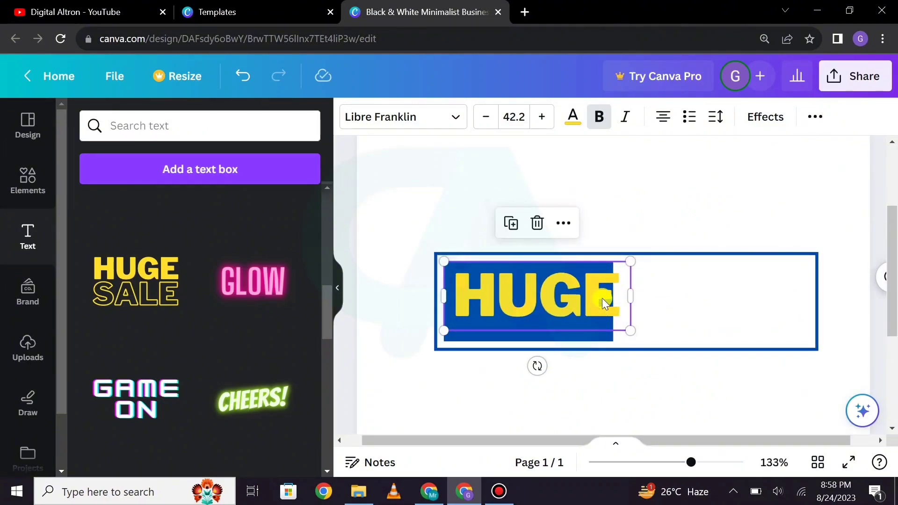
pyautogui.doubleClick(617, 297)
pyautogui.click(629, 294)
pyautogui.moveTo(634, 296); pyautogui.dragTo(835, 299)
pyautogui.doubleClick(763, 311)
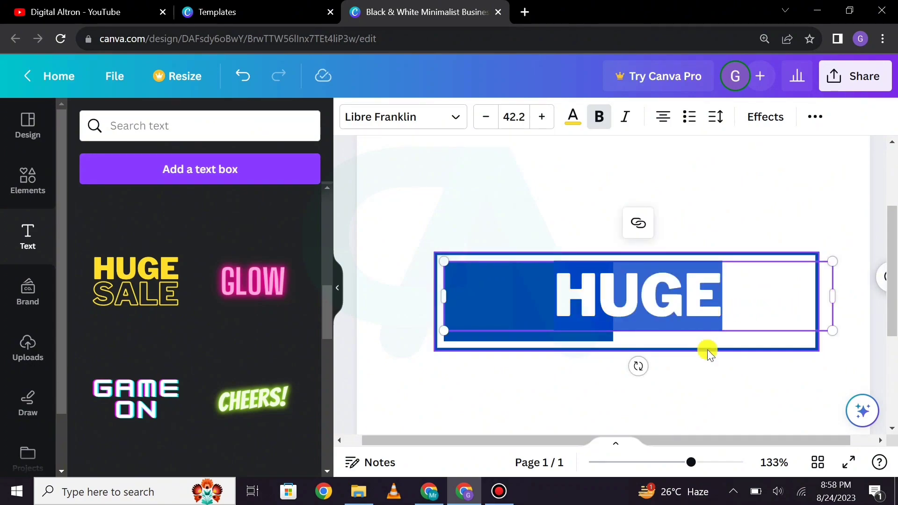
pyautogui.press('BackSpace')
pyautogui.write('TECHN ICAL')
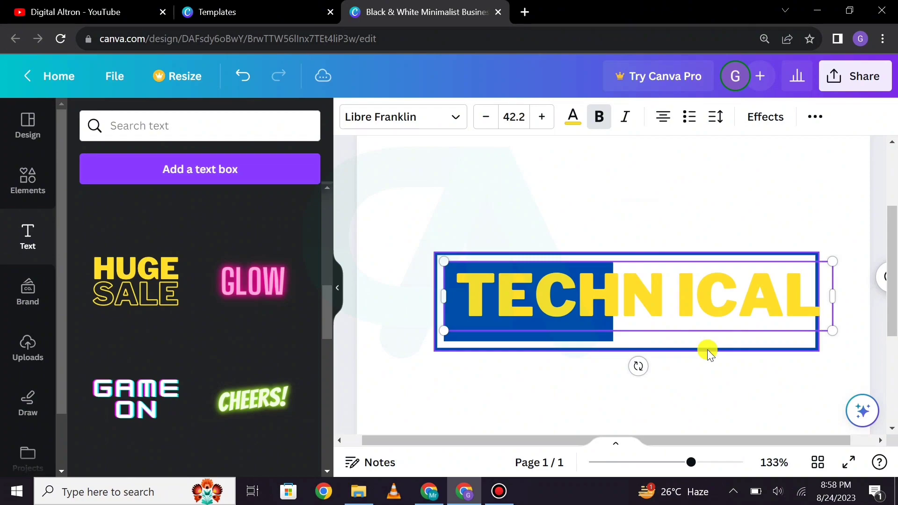
# Step: Set the font of the TECHN ICAL text to Anton and remove the space so it reads TECHNICAL
pyautogui.moveTo(819, 307); pyautogui.dragTo(431, 327)
pyautogui.click(415, 121)
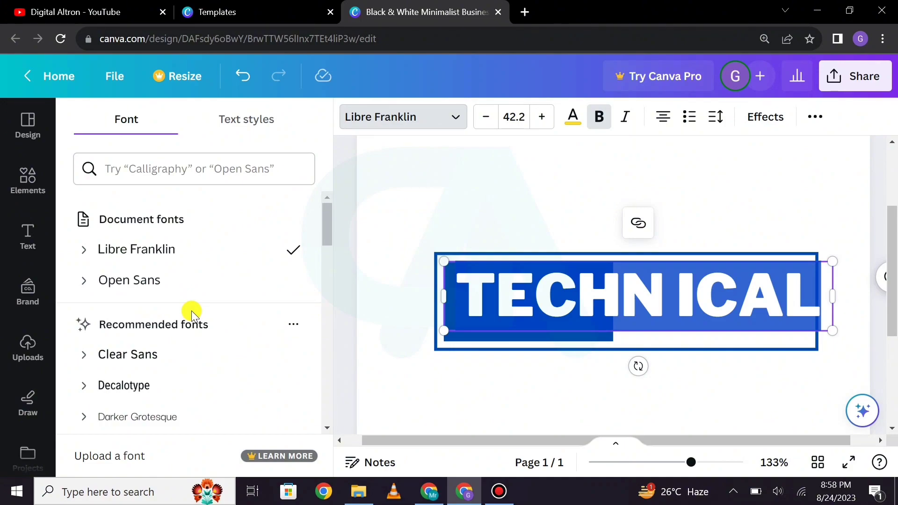
pyautogui.scroll(-6, 206, 305)
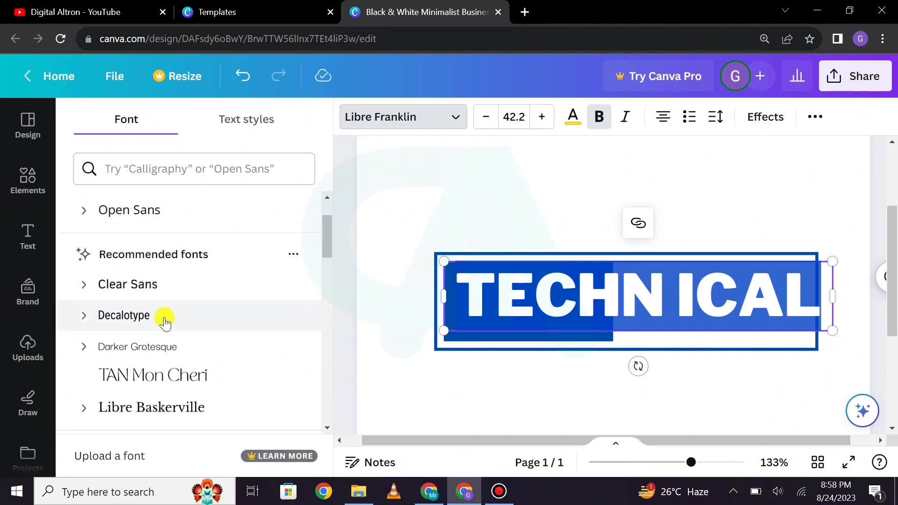
pyautogui.scroll(-2, 149, 362)
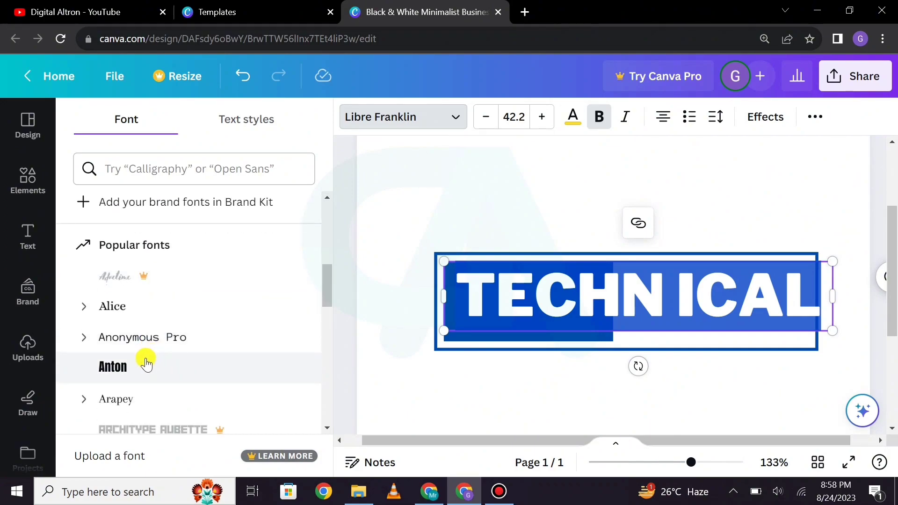
pyautogui.click(122, 369)
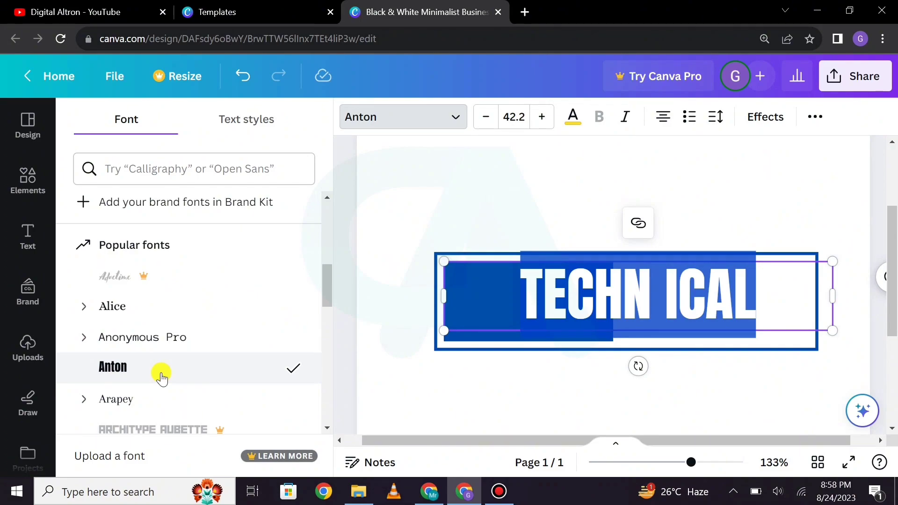
pyautogui.click(665, 303)
pyautogui.press('BackSpace')
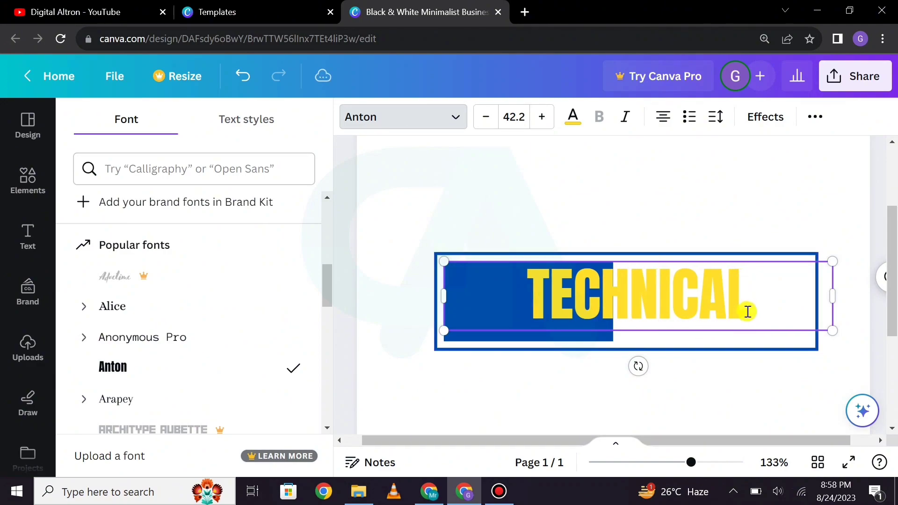
# Step: Narrow the TECHNICAL text box to fit the word, position it over the blue rectangle, and widen the rectangle behind it
pyautogui.moveTo(828, 298); pyautogui.dragTo(672, 332)
pyautogui.click(704, 349)
pyautogui.click(666, 326)
pyautogui.click(599, 331)
pyautogui.click(600, 335)
pyautogui.moveTo(613, 301)
pyautogui.mouseDown()
pyautogui.moveTo(660, 312)
pyautogui.moveTo(664, 327)
pyautogui.moveTo(617, 313)
pyautogui.mouseUp()
pyautogui.click(657, 316)
pyautogui.moveTo(663, 307); pyautogui.dragTo(672, 307)
# Step: Shrink the TECHNICAL text to a font size of about 39.5 and center it inside the blue rectangle
pyautogui.moveTo(671, 335); pyautogui.dragTo(653, 304)
pyautogui.moveTo(652, 271); pyautogui.dragTo(656, 269)
pyautogui.click(687, 303)
pyautogui.moveTo(527, 308)
pyautogui.mouseDown()
pyautogui.moveTo(531, 302)
pyautogui.moveTo(526, 309)
pyautogui.mouseUp()
pyautogui.click(519, 304)
pyautogui.click(522, 305)
pyautogui.click(496, 386)
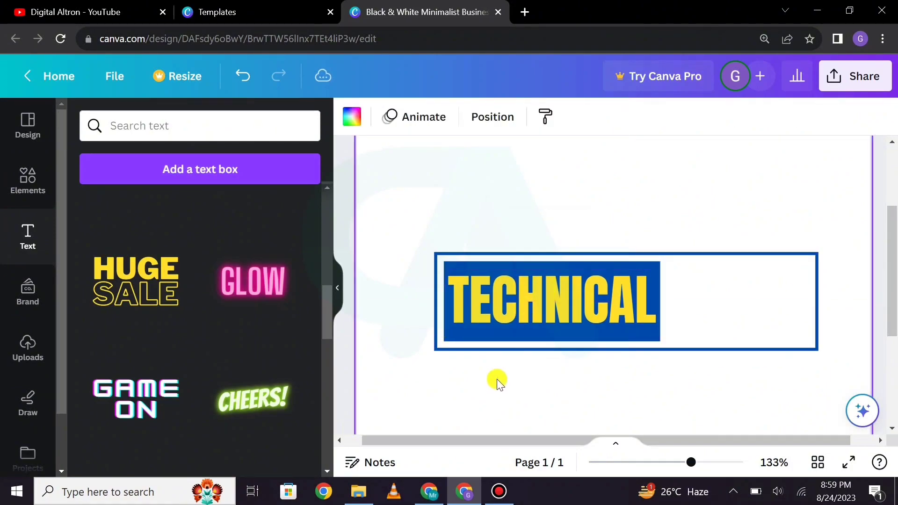
# Step: Change the color of the TECHNICAL text to white
pyautogui.click(510, 270)
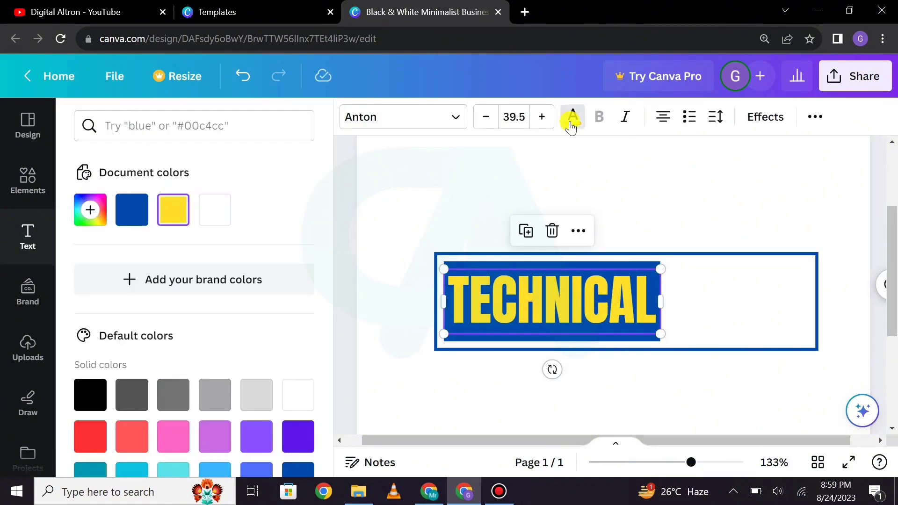
pyautogui.click(570, 126)
pyautogui.click(525, 369)
# Step: Duplicate the TECHNICAL text, move the copy toward the empty half of the frame, and color it dark blue
pyautogui.click(616, 297)
pyautogui.click(524, 231)
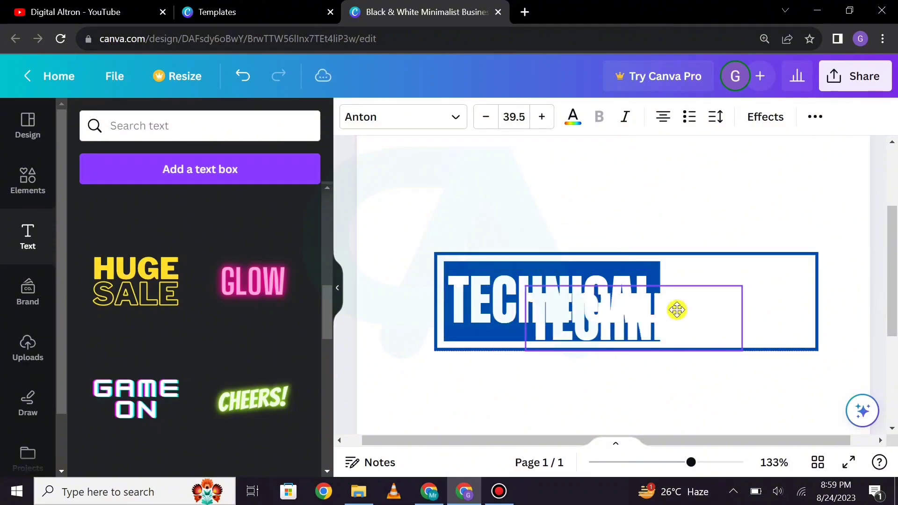
pyautogui.moveTo(662, 314); pyautogui.dragTo(697, 305)
pyautogui.click(572, 117)
pyautogui.click(297, 407)
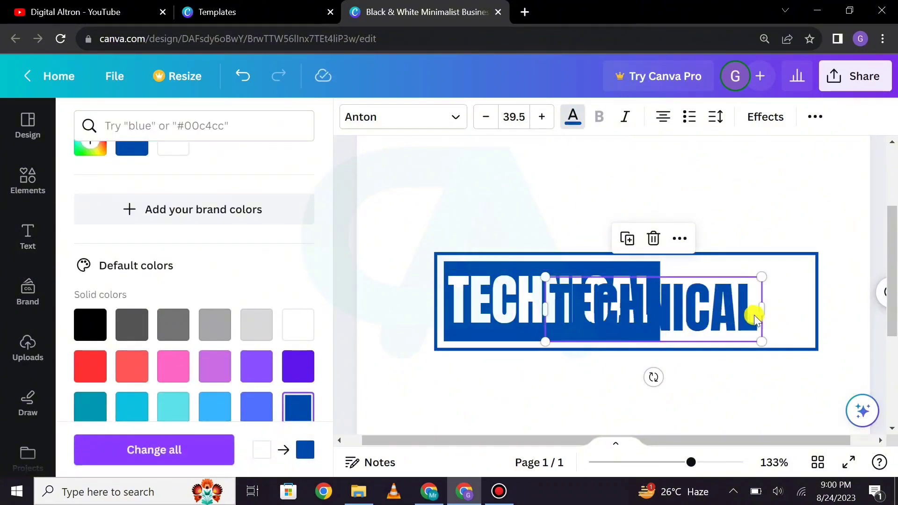
# Step: Replace the text of the blue copy with ALTRON and shift it into the empty half of the frame
pyautogui.doubleClick(755, 317)
pyautogui.write('ALTRON')
pyautogui.moveTo(761, 311); pyautogui.dragTo(809, 304)
# Step: Widen the outer frame slightly and enlarge ALTRON to a font size of about 40.9, aligning it beside the blue rectangle
pyautogui.click(817, 298)
pyautogui.moveTo(661, 269); pyautogui.dragTo(655, 268)
pyautogui.moveTo(657, 298); pyautogui.dragTo(661, 297)
pyautogui.moveTo(729, 294); pyautogui.dragTo(730, 296)
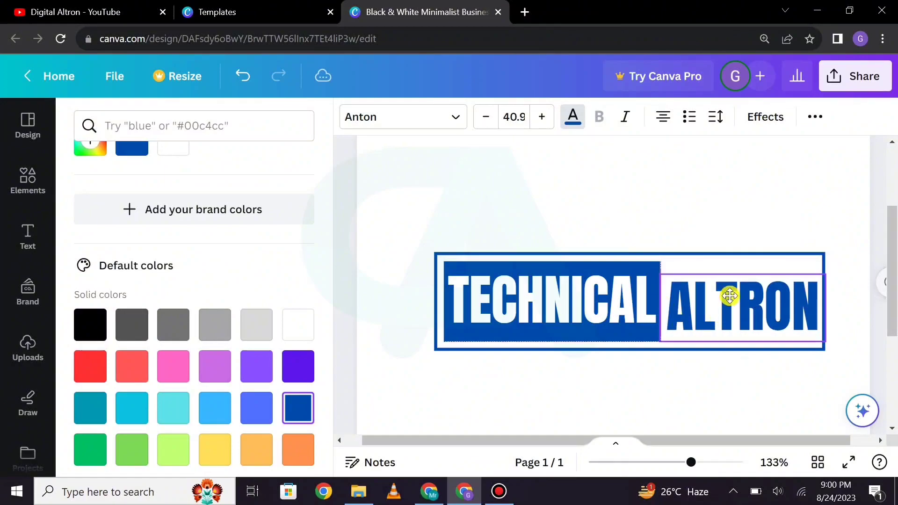
pyautogui.click(696, 398)
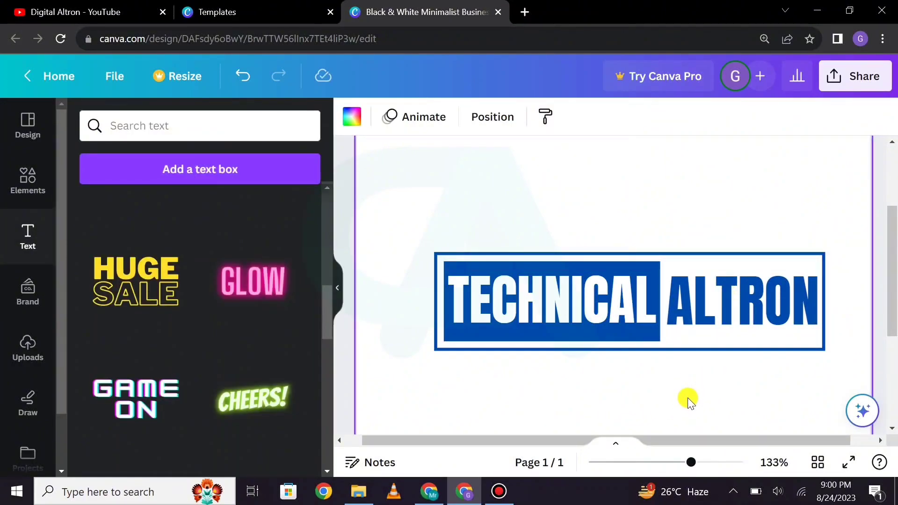
pyautogui.click(776, 312)
pyautogui.moveTo(825, 306); pyautogui.dragTo(824, 305)
pyautogui.click(747, 393)
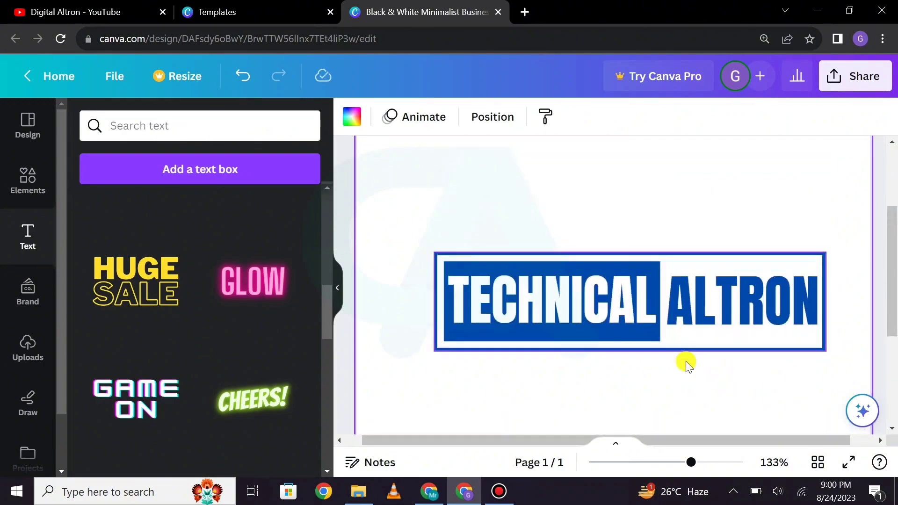
# Step: Group the frame, the blue rectangle, and the TECHNICAL and ALTRON texts into one object
pyautogui.click(339, 289)
pyautogui.scroll(-3, 433, 286)
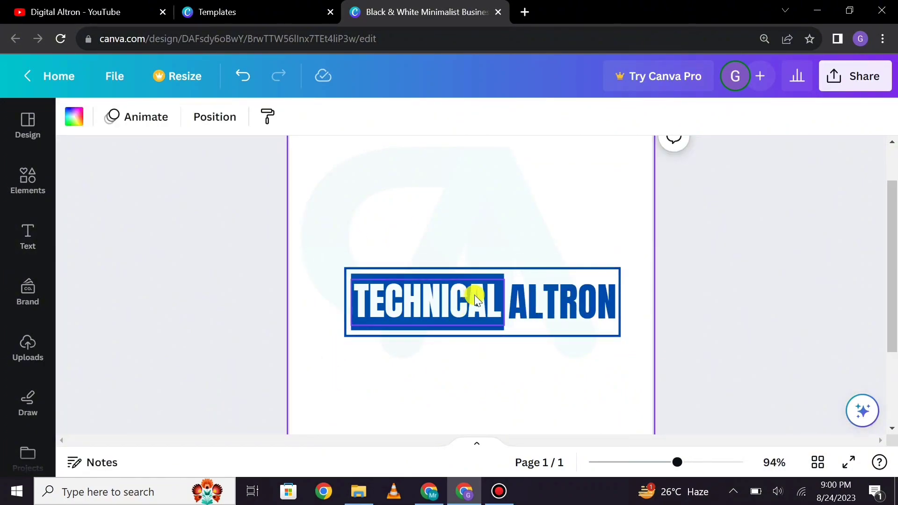
pyautogui.moveTo(527, 241); pyautogui.dragTo(314, 394)
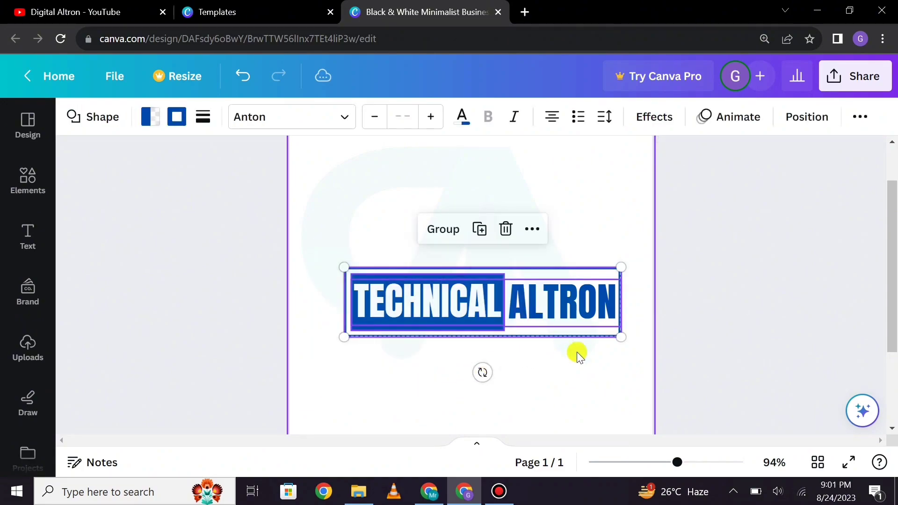
pyautogui.click(445, 230)
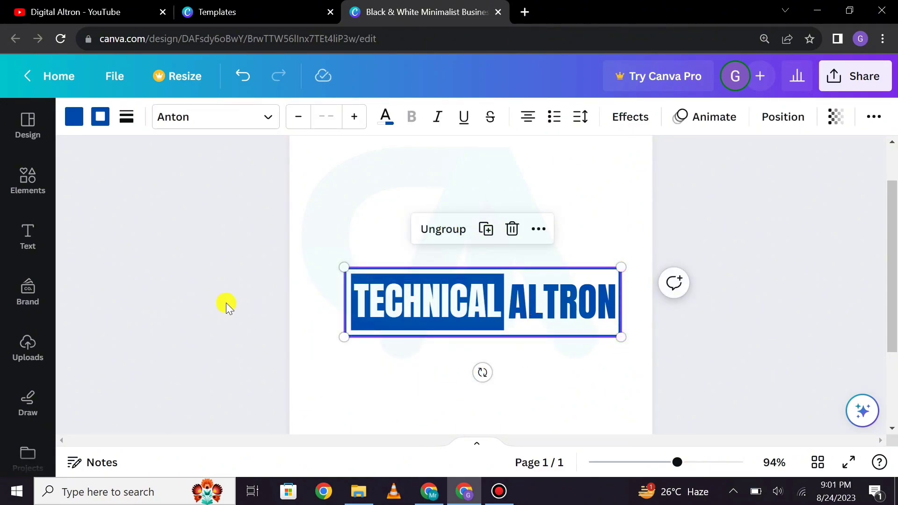
# Step: Enlarge the grouped TECHNICAL ALTRON logo so it spans nearly the full page width
pyautogui.moveTo(342, 266); pyautogui.dragTo(296, 232)
pyautogui.moveTo(621, 255); pyautogui.dragTo(643, 234)
pyautogui.click(724, 346)
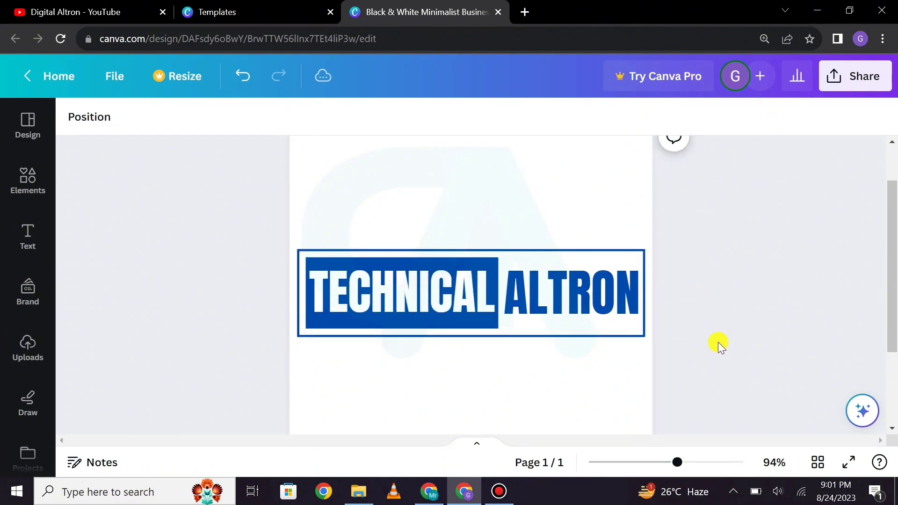
# Step: Download the TECHNICAL ALTRON logo as a 500 × 500 px PNG with the download settings saved
pyautogui.click(866, 73)
pyautogui.scroll(-3, 748, 314)
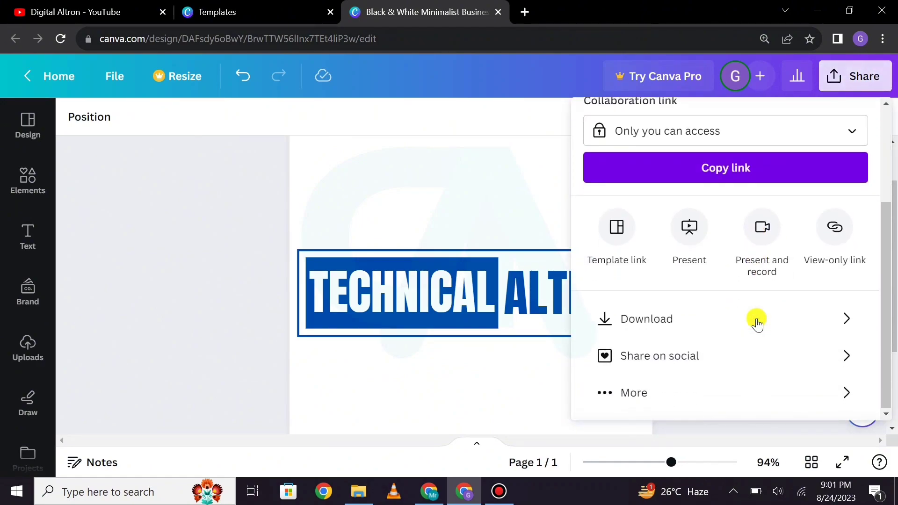
pyautogui.click(700, 322)
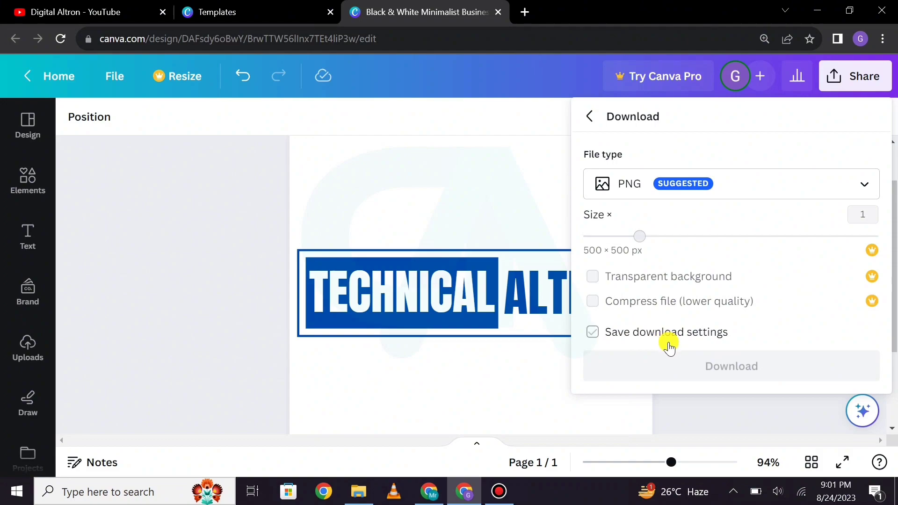
pyautogui.click(618, 333)
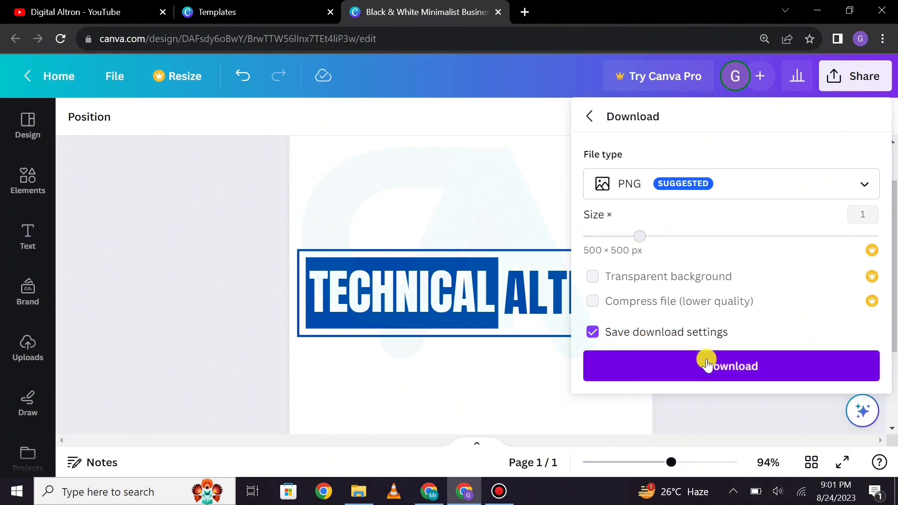
pyautogui.click(711, 364)
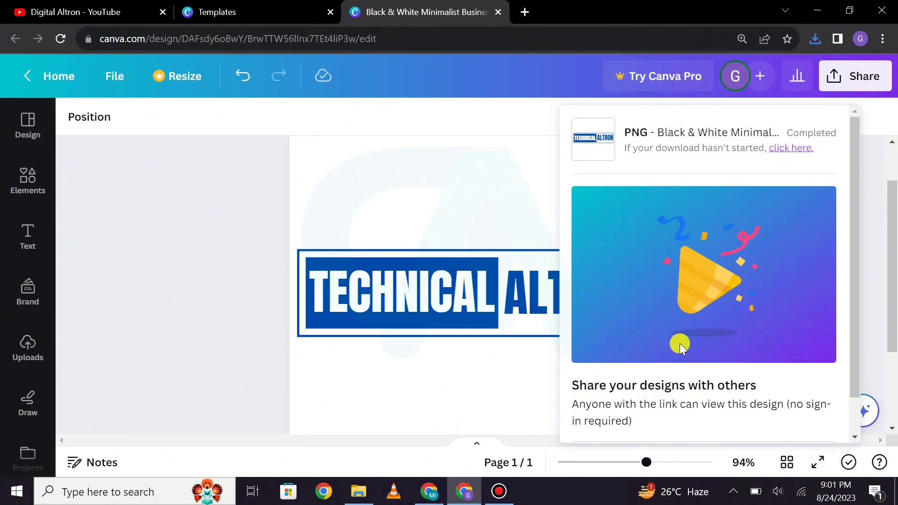
pyautogui.click(471, 188)
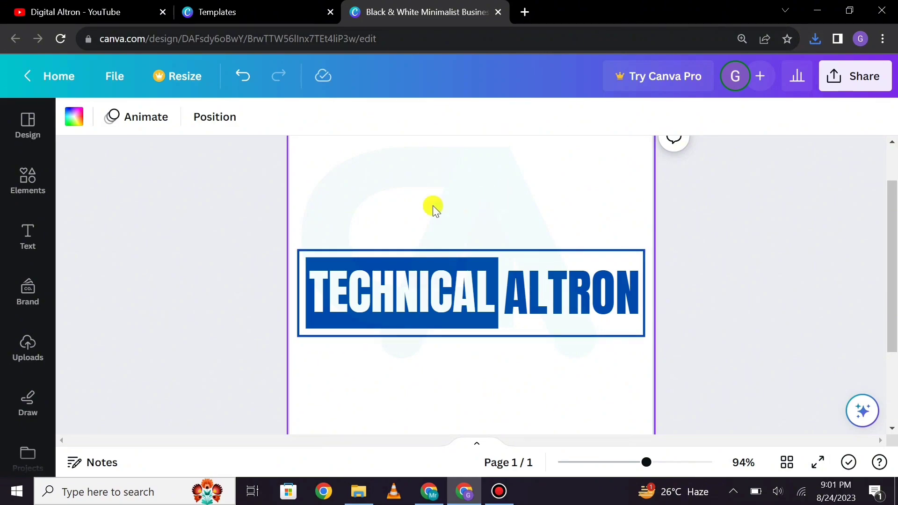
# Step: Return to the home page and search the templates for technology icons
pyautogui.click(46, 77)
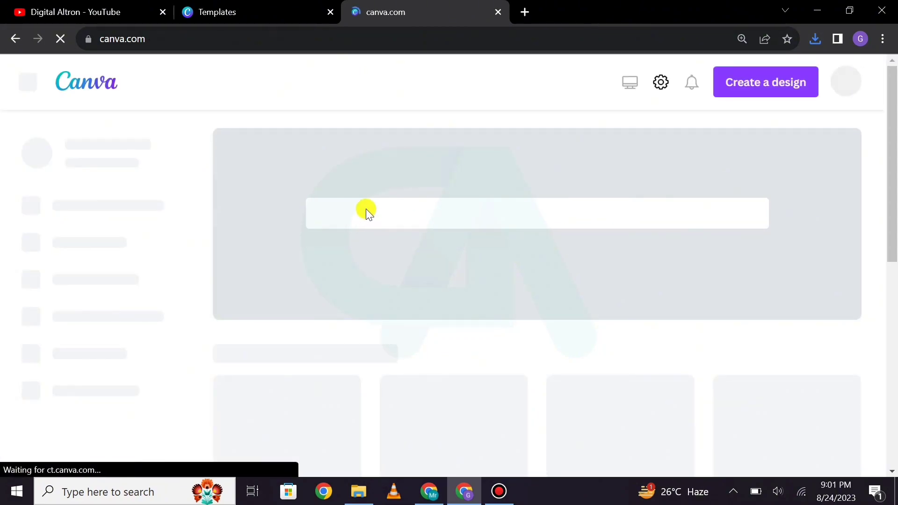
pyautogui.click(439, 216)
pyautogui.write('technology icons')
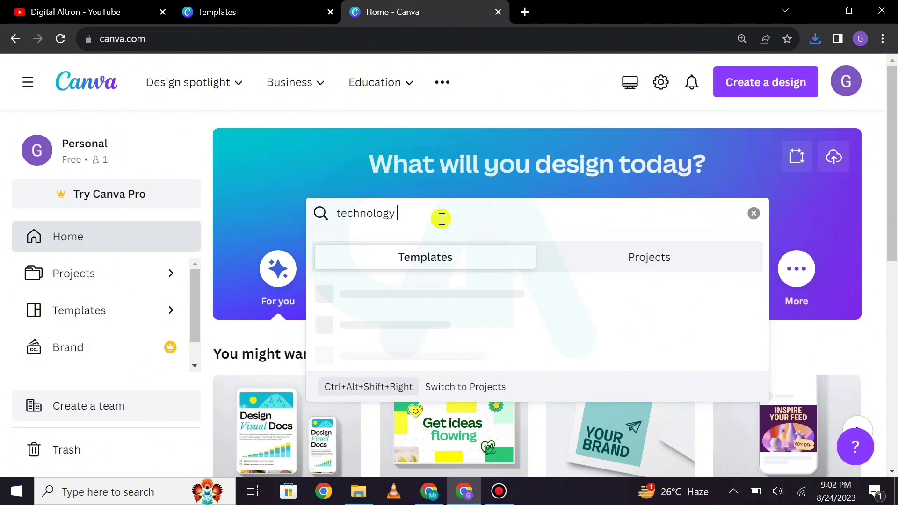
pyautogui.press('Return')
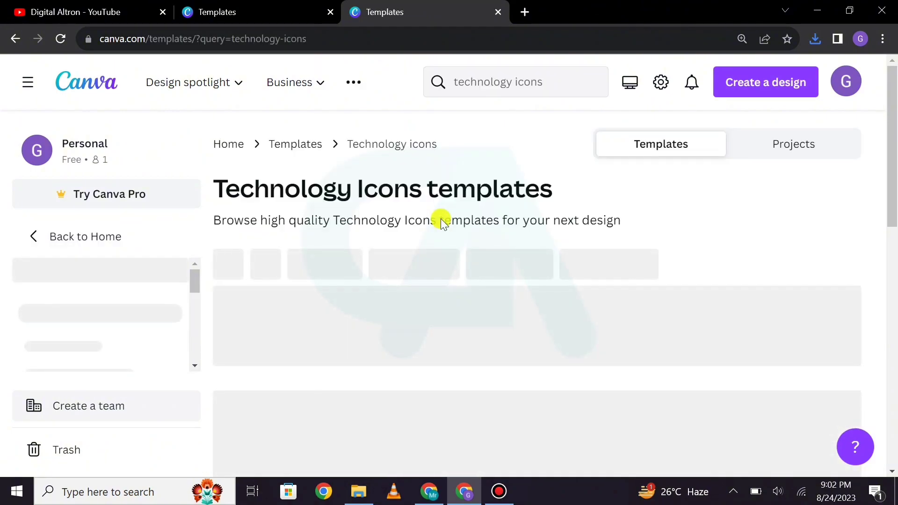
# Step: Browse the technology icons templates for a suitable icon logo
pyautogui.scroll(-6, 284, 209)
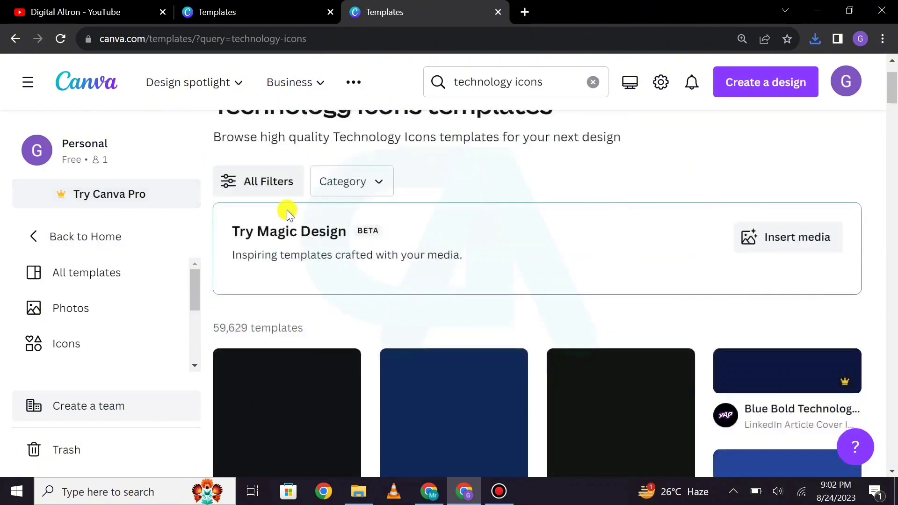
pyautogui.scroll(-6, 384, 322)
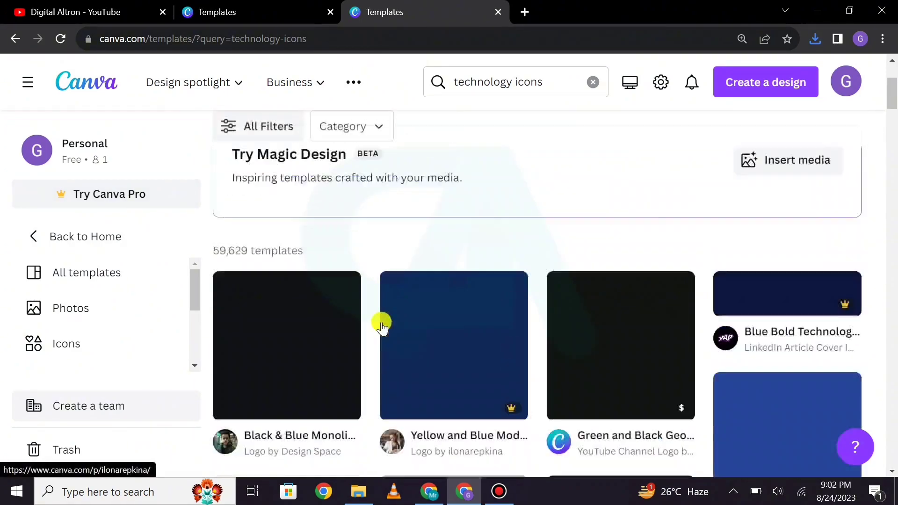
pyautogui.scroll(-14, 385, 323)
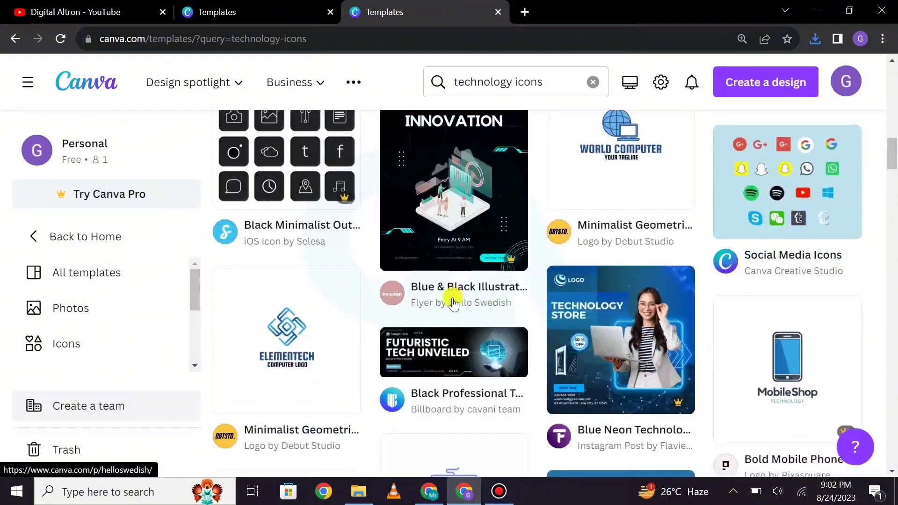
pyautogui.scroll(-15, 408, 282)
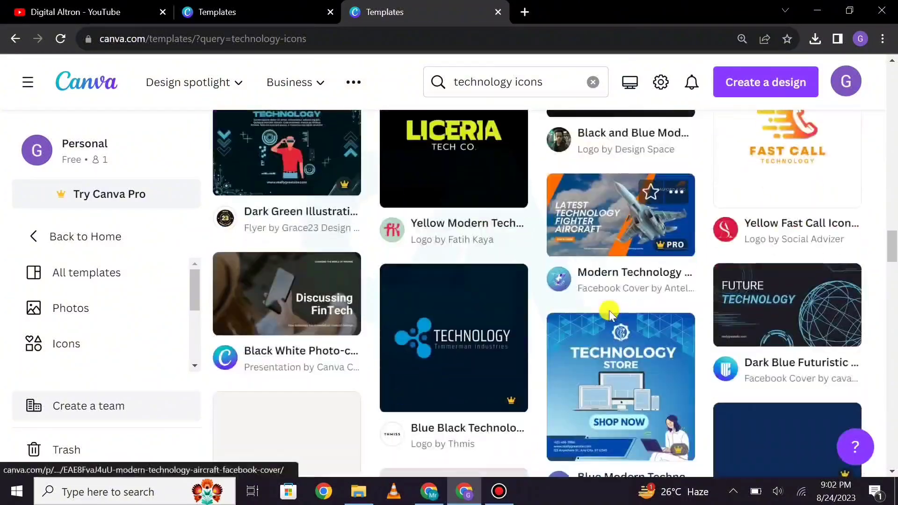
pyautogui.scroll(-15, 502, 249)
pyautogui.scroll(4, 571, 321)
pyautogui.scroll(-8, 482, 290)
pyautogui.scroll(-15, 545, 280)
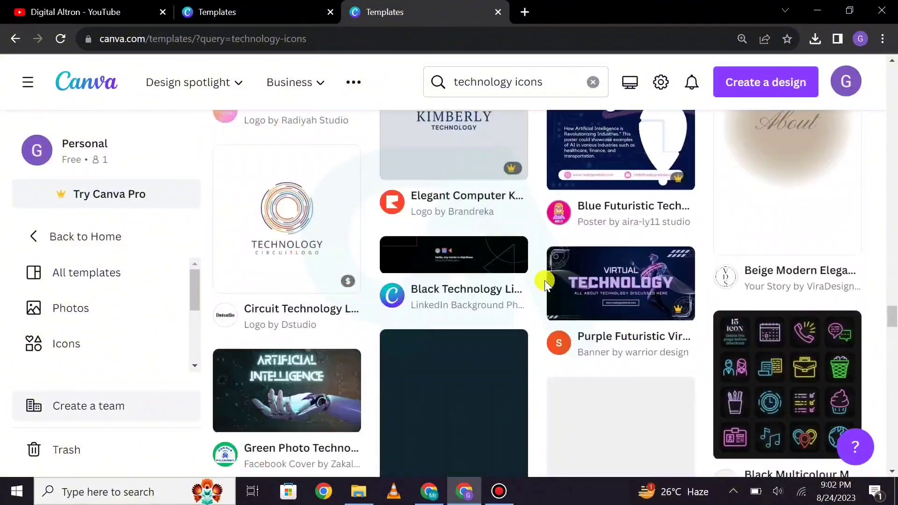
pyautogui.scroll(10, 570, 280)
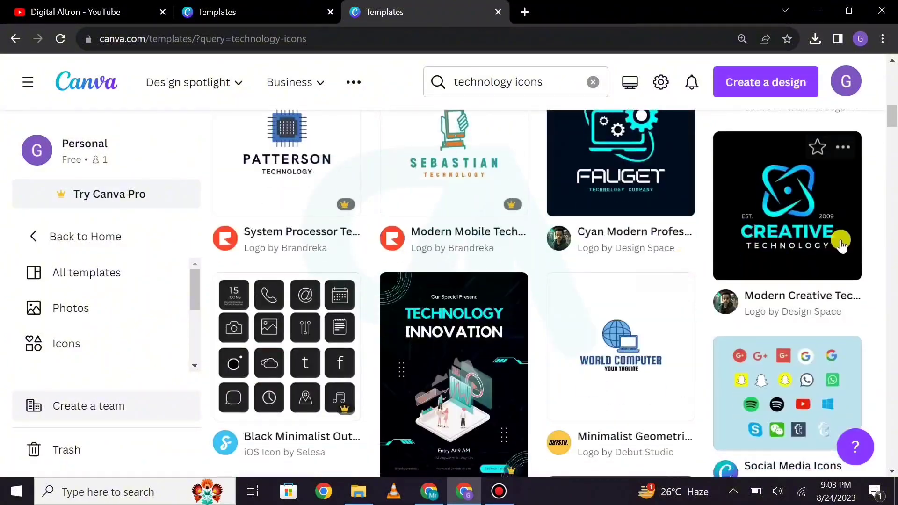
# Step: Open the Modern Creative Technology Logo template for customizing and dismiss the sharing pop-ups
pyautogui.click(793, 212)
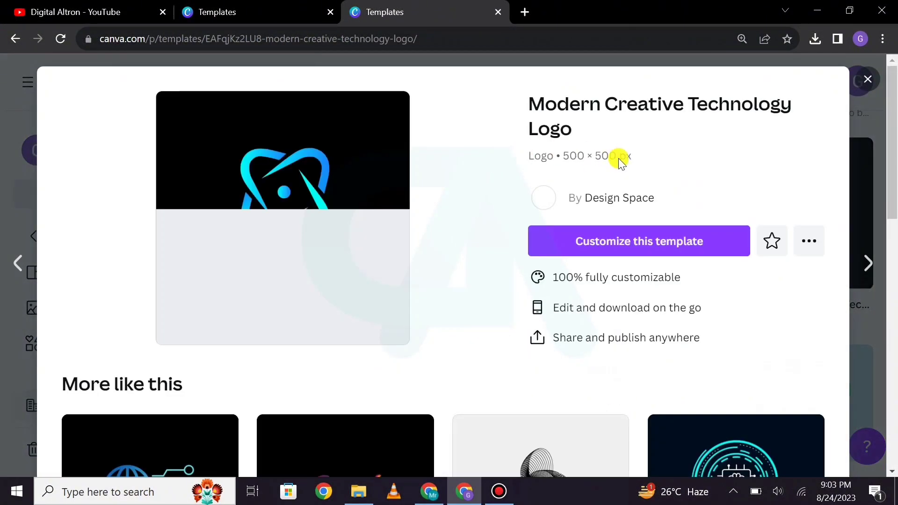
pyautogui.click(618, 243)
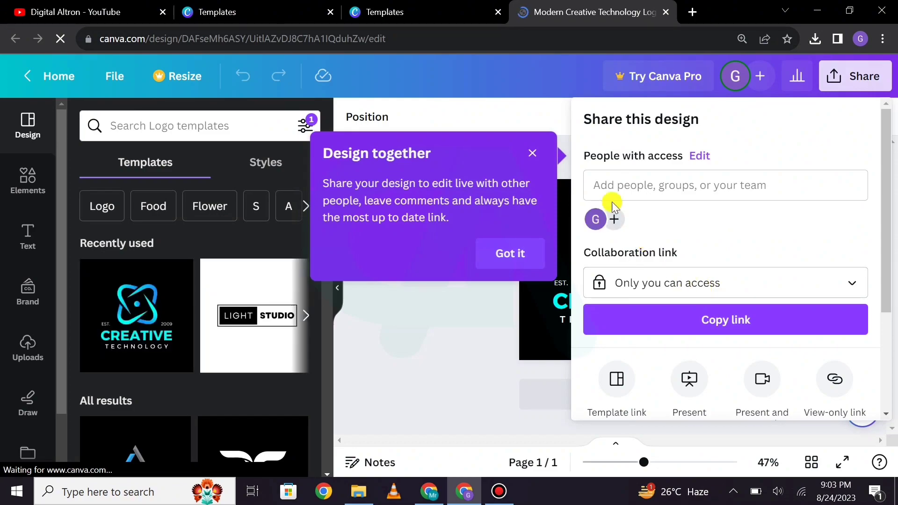
pyautogui.click(531, 116)
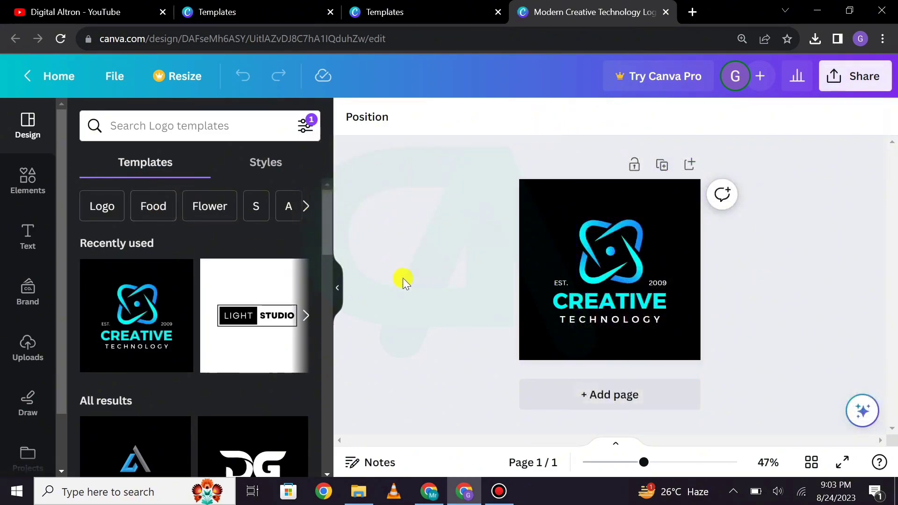
# Step: Delete the CREATIVE, TECHNOLOGY, EST. and 2009 texts from the template, keeping only the icon
pyautogui.click(613, 305)
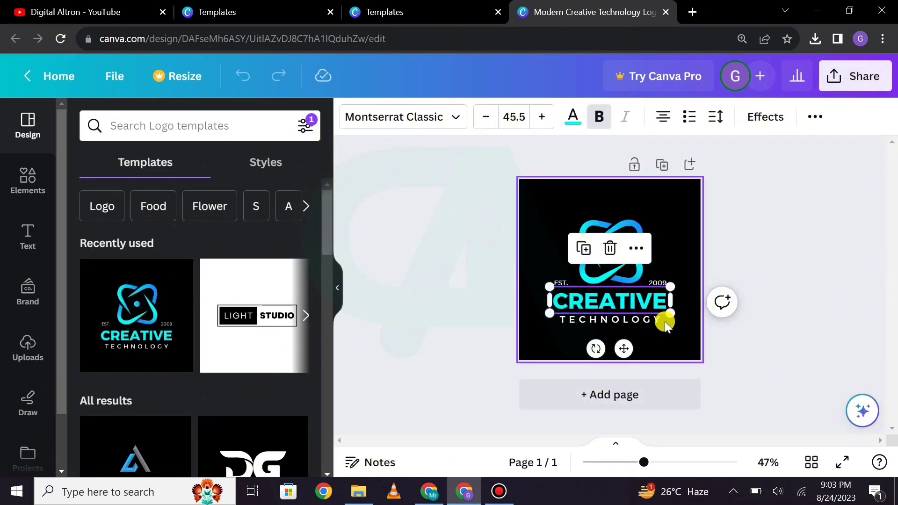
pyautogui.press('Delete')
pyautogui.click(630, 321)
pyautogui.press('Delete')
pyautogui.click(557, 282)
pyautogui.press('Delete')
pyautogui.click(655, 282)
pyautogui.press('Delete')
# Step: Enlarge the cyan and blue icon to about two thirds of the page width and center it on the black page
pyautogui.click(627, 268)
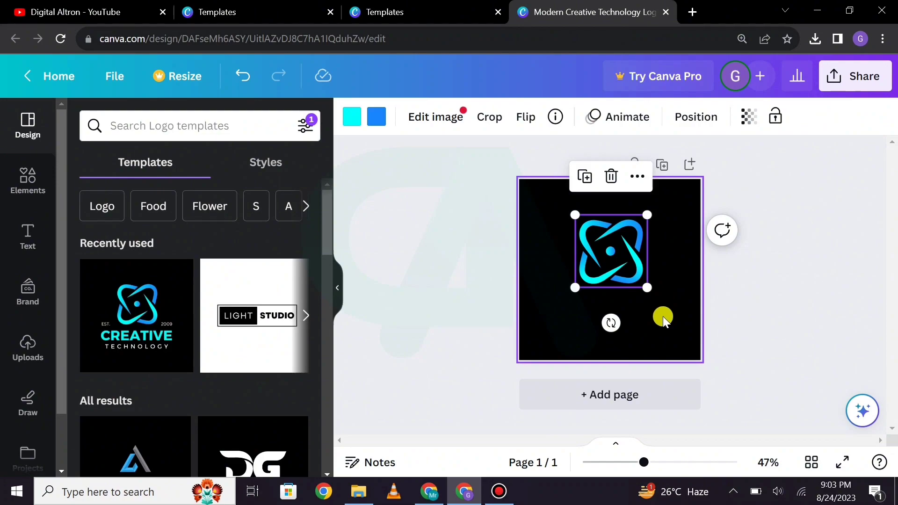
pyautogui.moveTo(647, 298); pyautogui.dragTo(699, 335)
pyautogui.moveTo(681, 296); pyautogui.dragTo(657, 293)
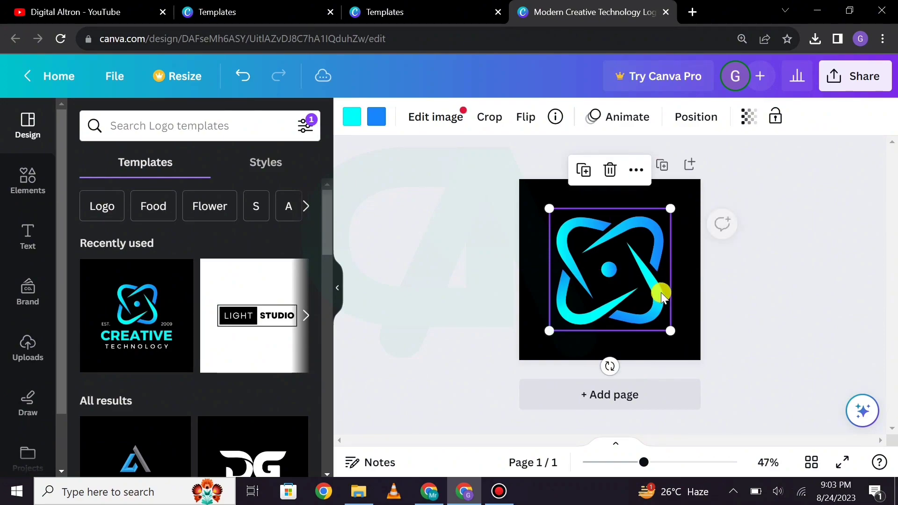
pyautogui.click(708, 282)
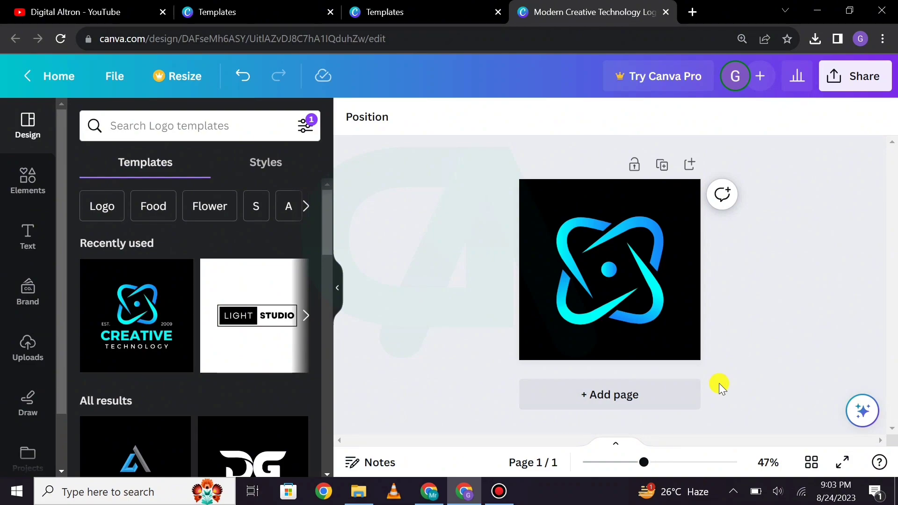
# Step: Download the icon design as a 500 × 500 px PNG
pyautogui.click(862, 76)
pyautogui.scroll(-2, 795, 257)
pyautogui.scroll(-2, 761, 309)
pyautogui.click(697, 329)
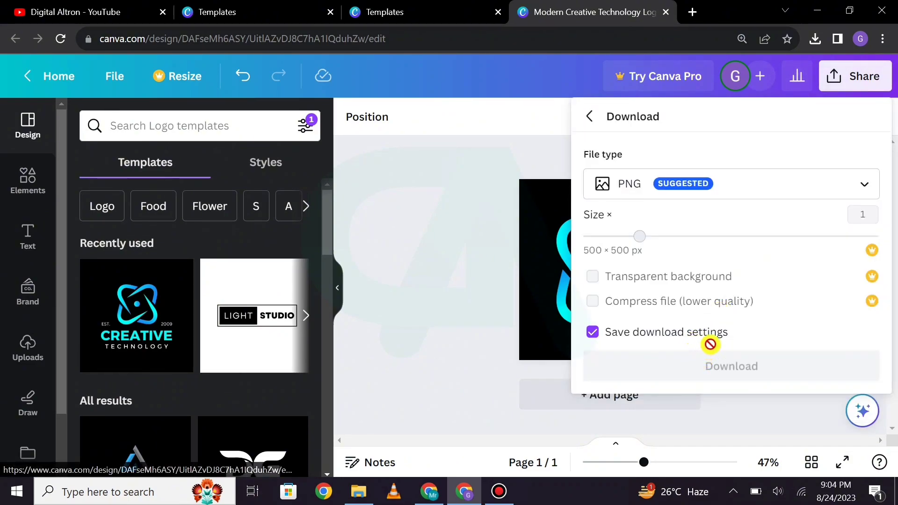
pyautogui.click(757, 366)
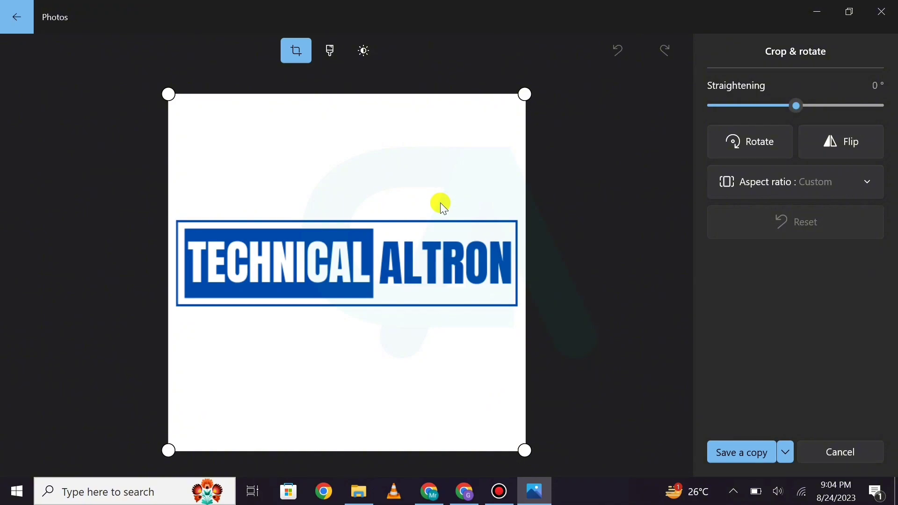
# Step: Crop the TECHNICAL ALTRON logo image closely around its blue frame, save it over the original file and close the image
pyautogui.moveTo(526, 93); pyautogui.dragTo(528, 206)
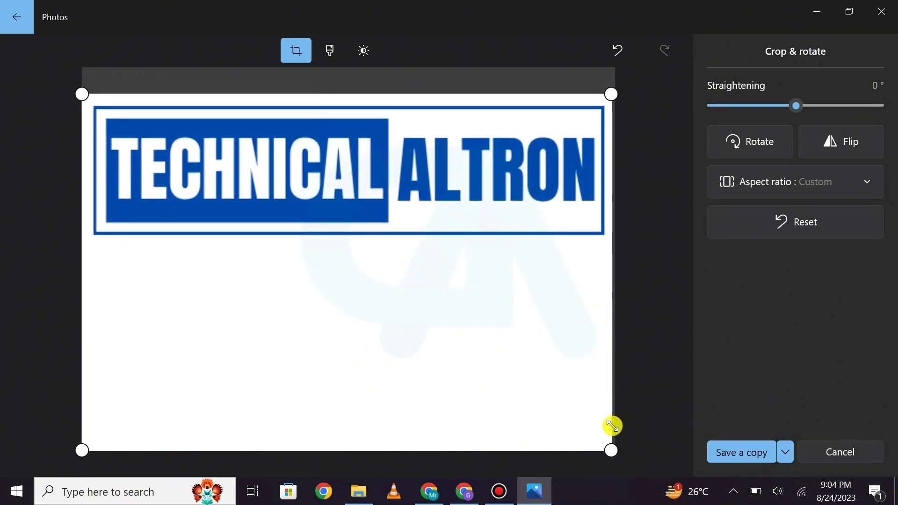
pyautogui.moveTo(610, 449); pyautogui.dragTo(612, 241)
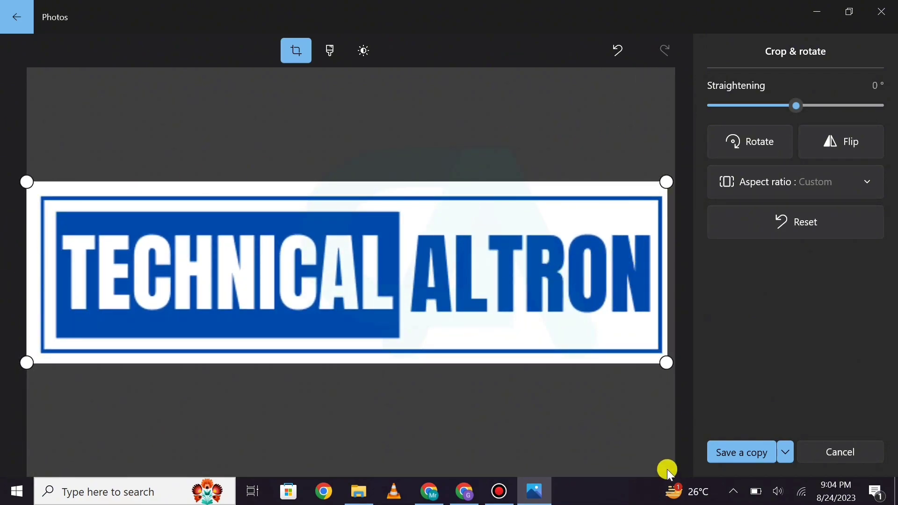
pyautogui.click(785, 452)
pyautogui.click(757, 428)
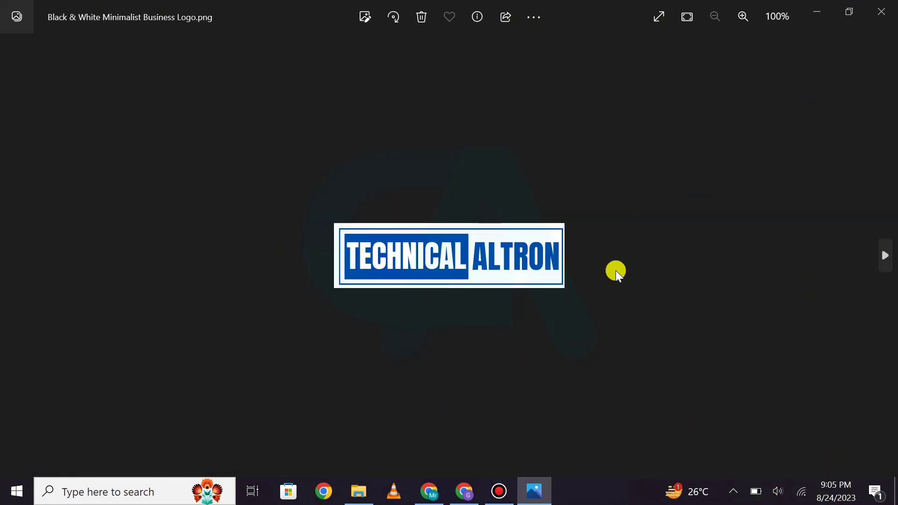
pyautogui.click(881, 11)
# Step: View the Modern Creative Technology Logo image and the cropped Black & White Minimalist Business Logo image, closing each one
pyautogui.doubleClick(561, 130)
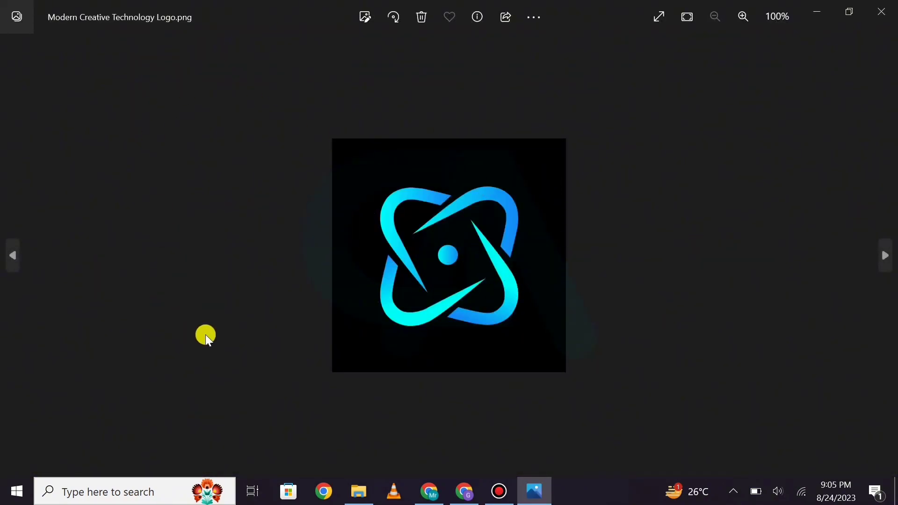
pyautogui.click(883, 8)
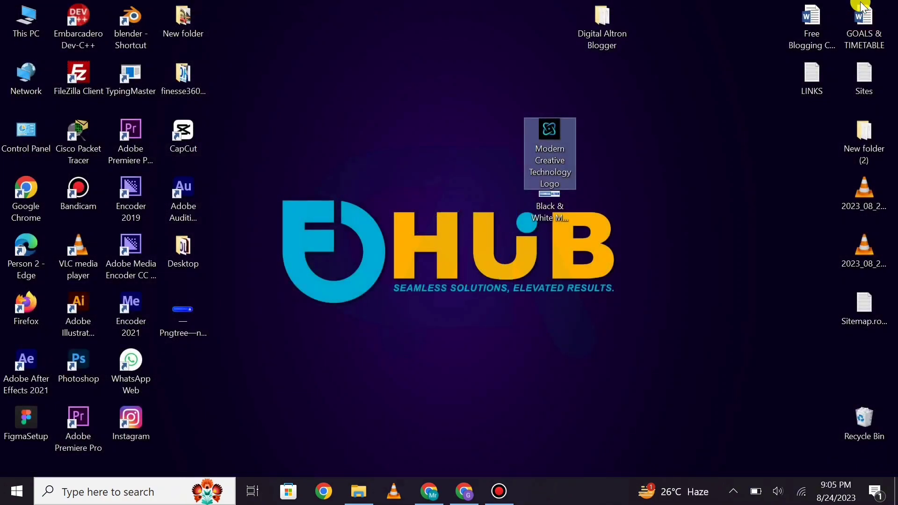
pyautogui.doubleClick(550, 205)
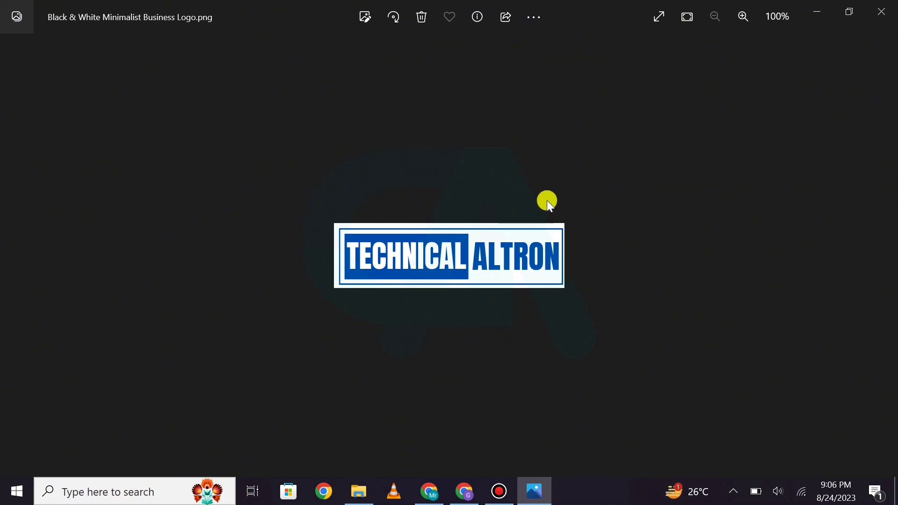
pyautogui.click(873, 14)
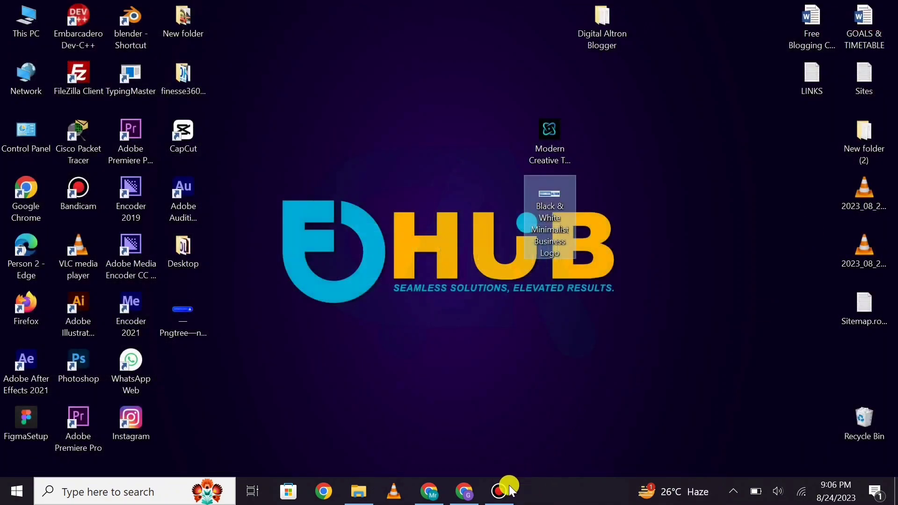
# Step: Switch to Chrome, search Google for "background remover free" in a new tab and open the remove.bg site
pyautogui.click(464, 490)
pyautogui.click(879, 357)
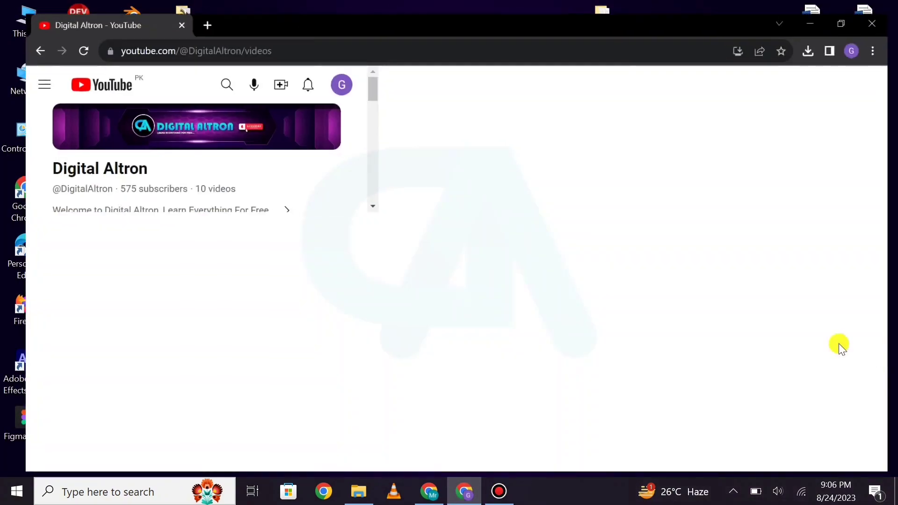
pyautogui.click(182, 13)
pyautogui.click(356, 283)
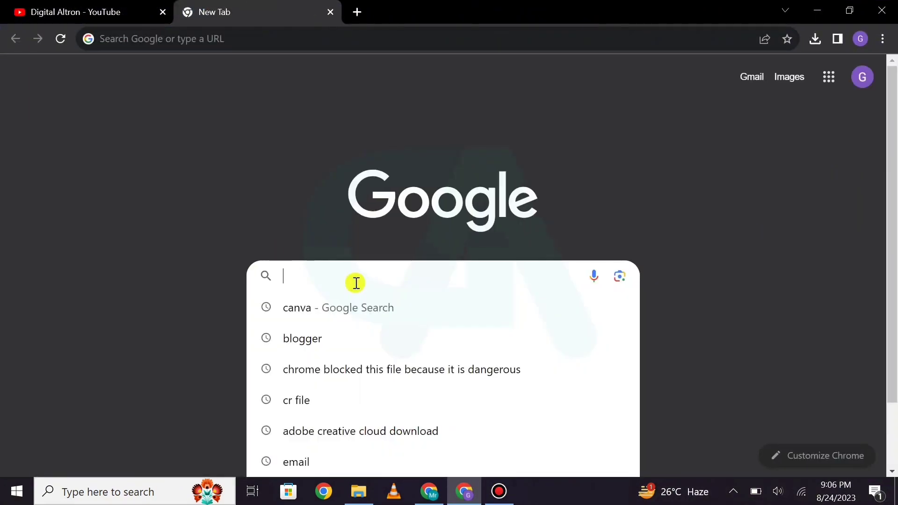
pyautogui.write('background remover')
pyautogui.click(374, 369)
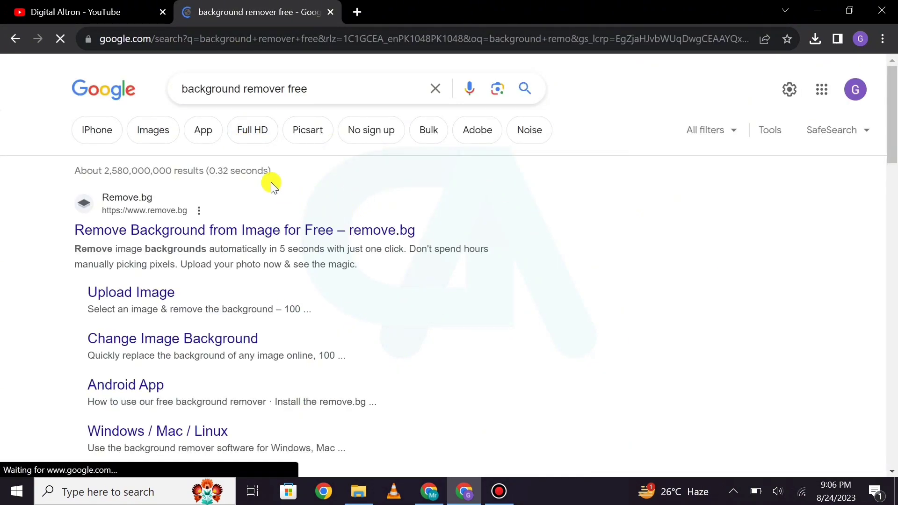
pyautogui.click(260, 231)
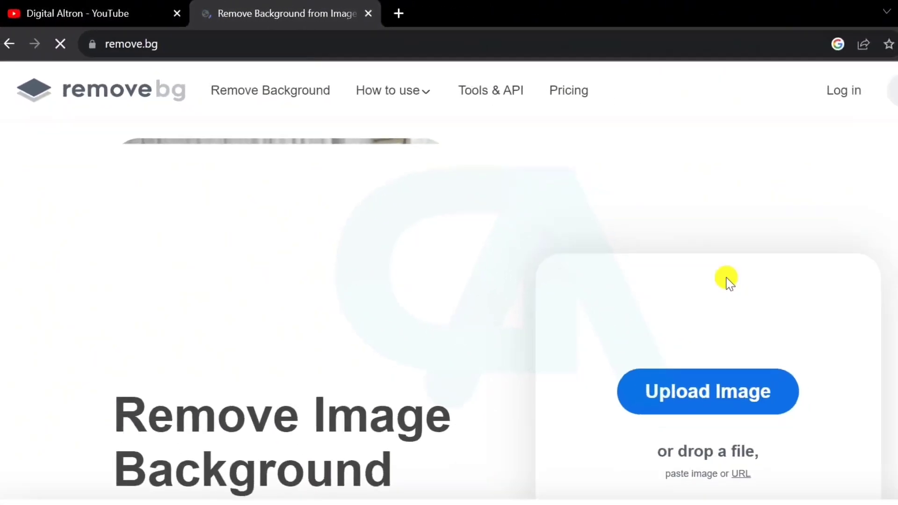
# Step: Upload the cropped Black & White Minimalist Business Logo from the desktop to remove.bg and download the background-free preview image
pyautogui.click(807, 15)
pyautogui.moveTo(541, 207); pyautogui.dragTo(592, 304)
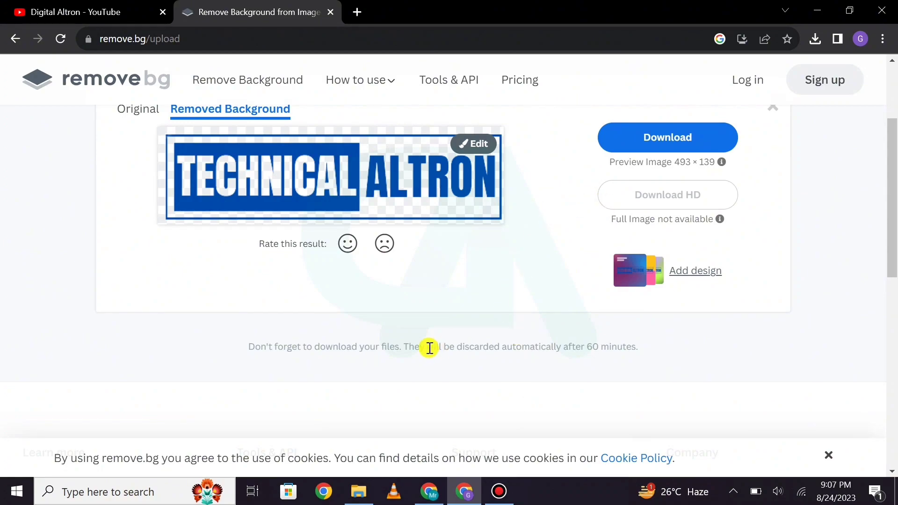
pyautogui.scroll(3, 429, 348)
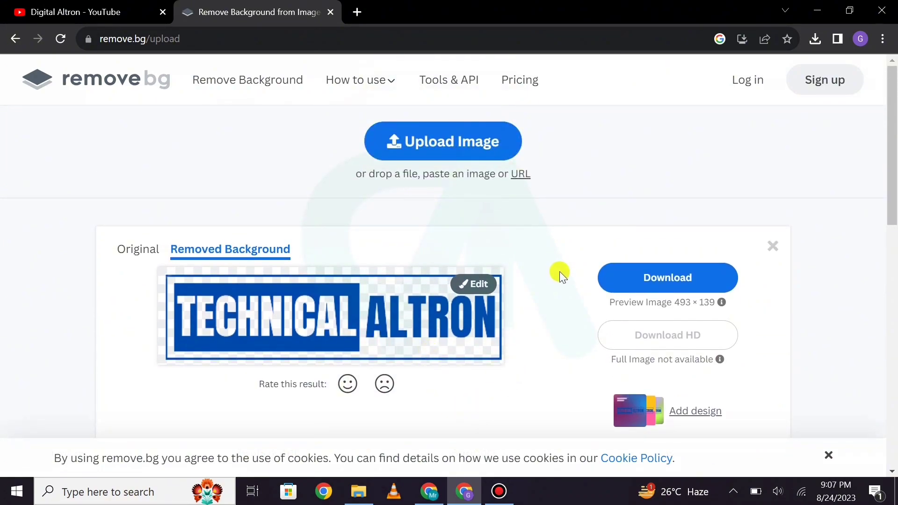
pyautogui.click(676, 287)
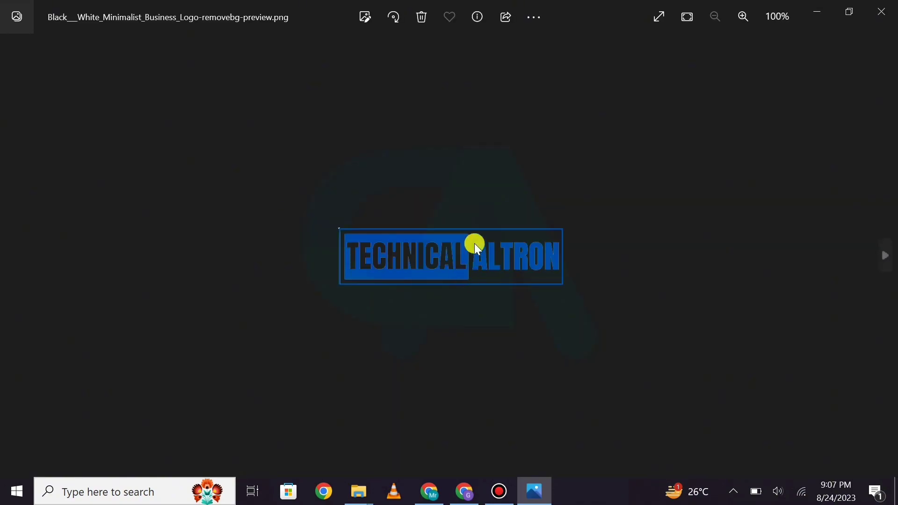
# Step: Inspect the lettering and frame edges of the downloaded background-free TECHNICAL ALTRON logo at different magnifications in Photos
pyautogui.scroll(5, 501, 270)
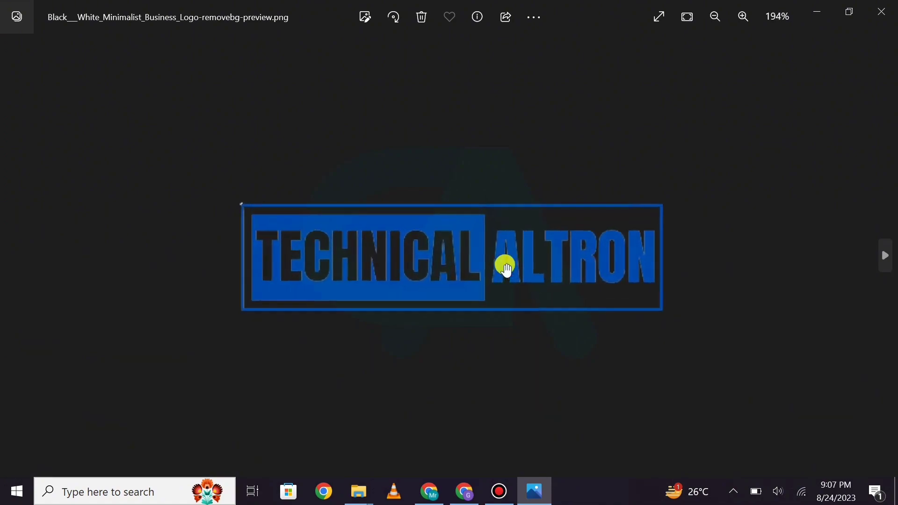
pyautogui.scroll(-3, 563, 271)
pyautogui.scroll(4, 425, 261)
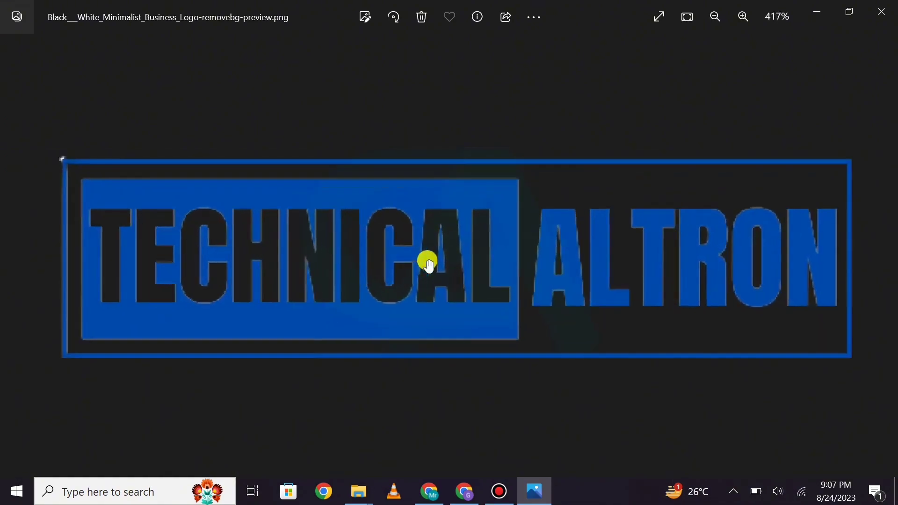
pyautogui.scroll(-1, 476, 243)
pyautogui.scroll(-6, 475, 243)
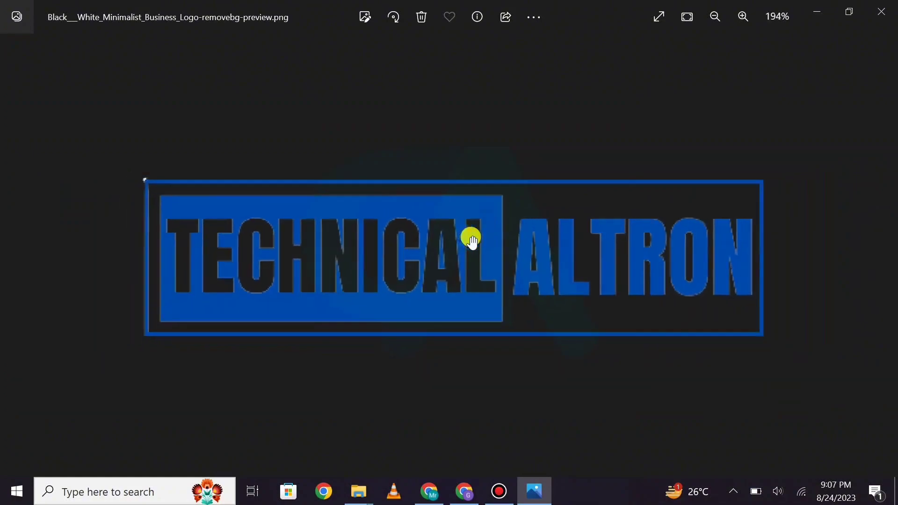